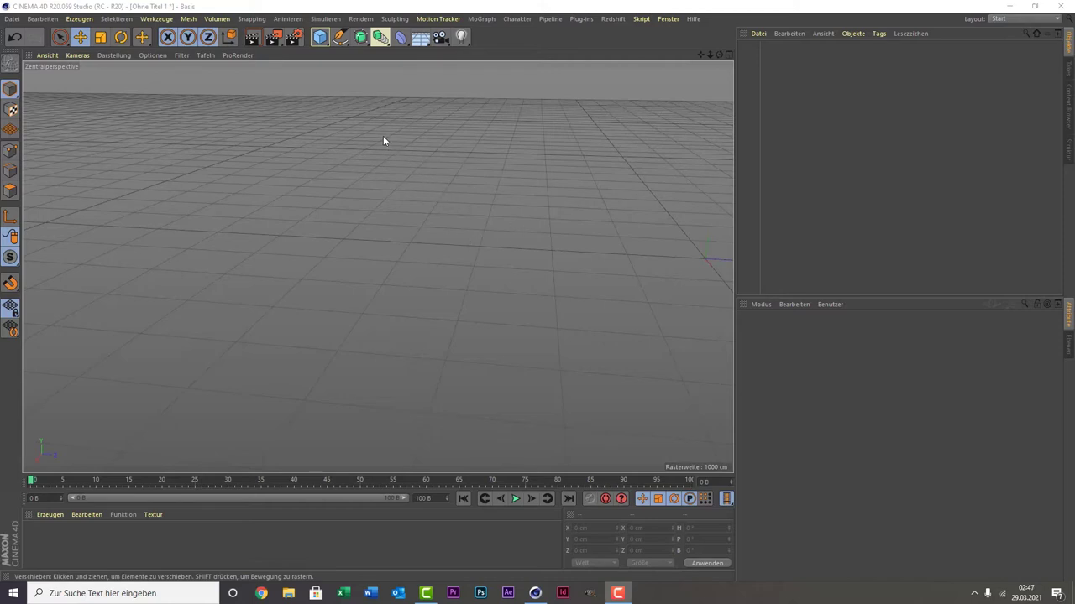
- Create a Helix spline from the spline palette and frame it in the view
click(340, 36)
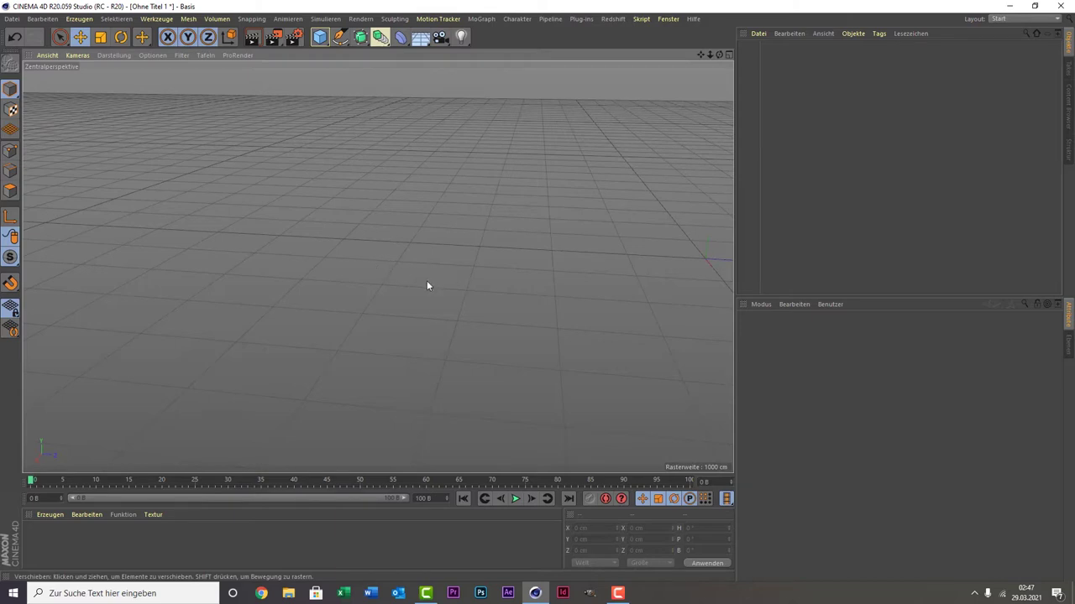
click(319, 38)
click(341, 37)
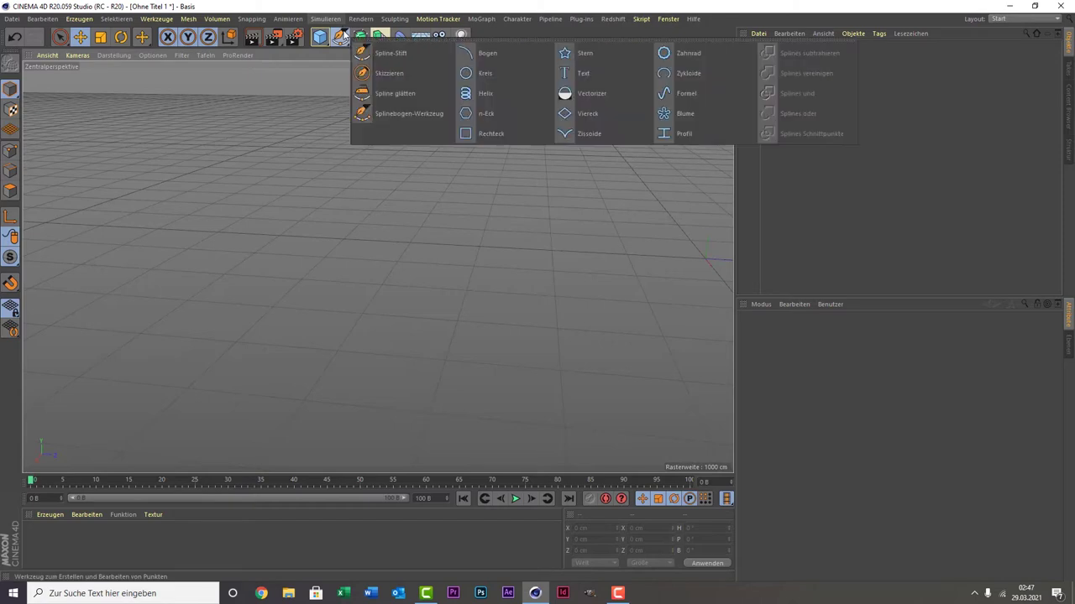
click(536, 95)
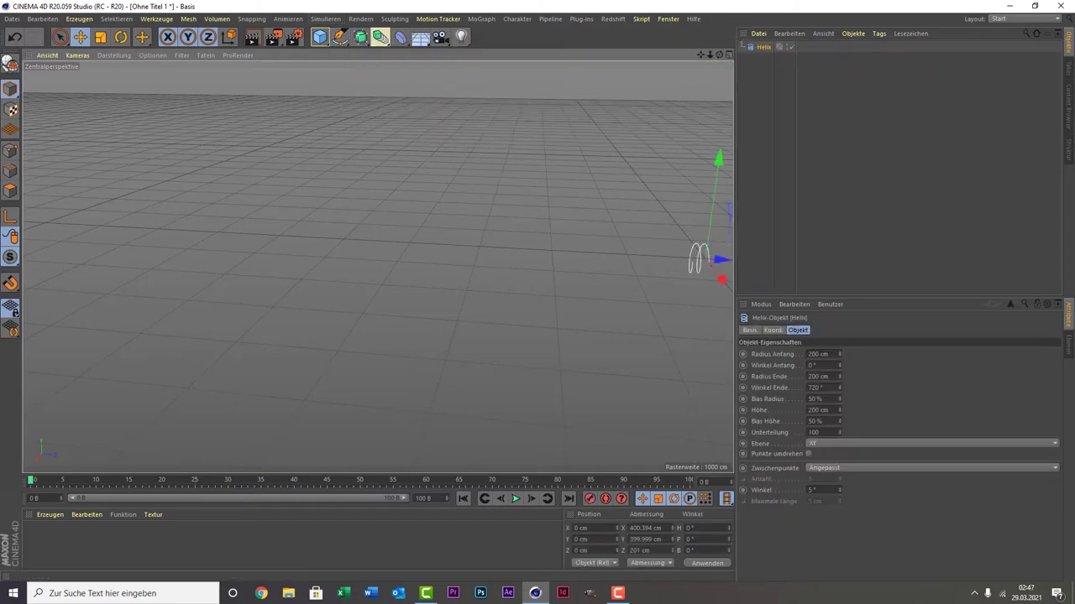
alt+drag(696, 59, 694, 66)
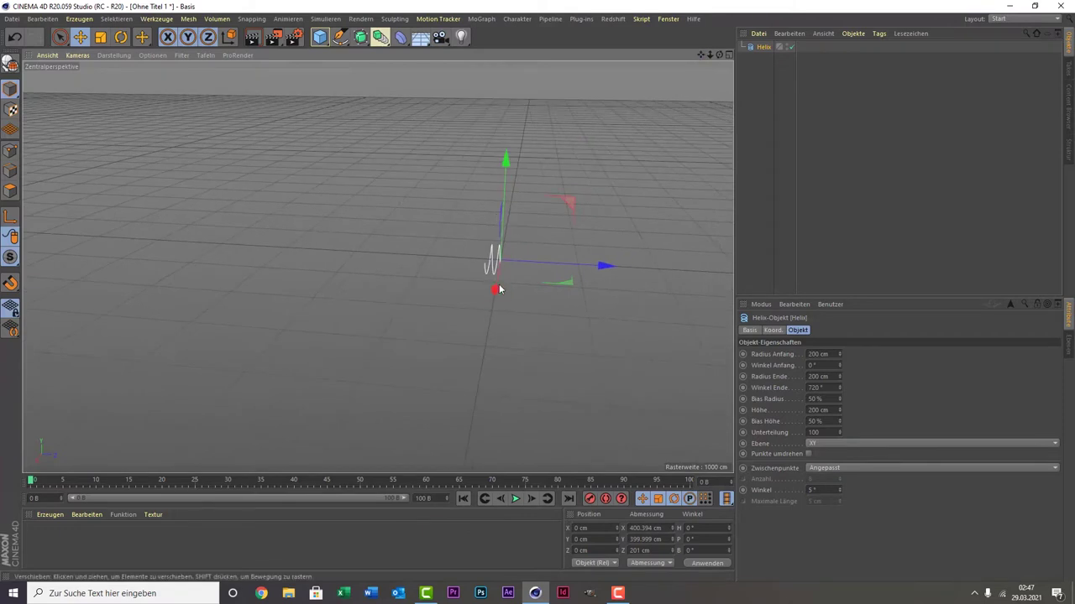
scroll(483, 279, up, 2)
scroll(483, 278, up, 2)
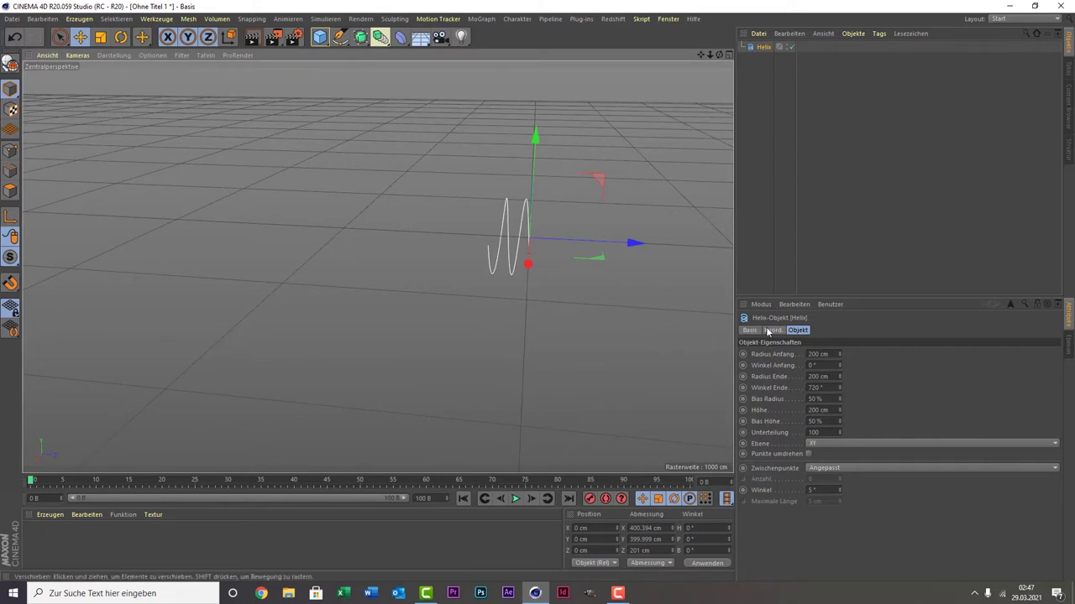
- Set the Helix height (Höhe) to 10000 cm so it stretches into a long wave
click(829, 409)
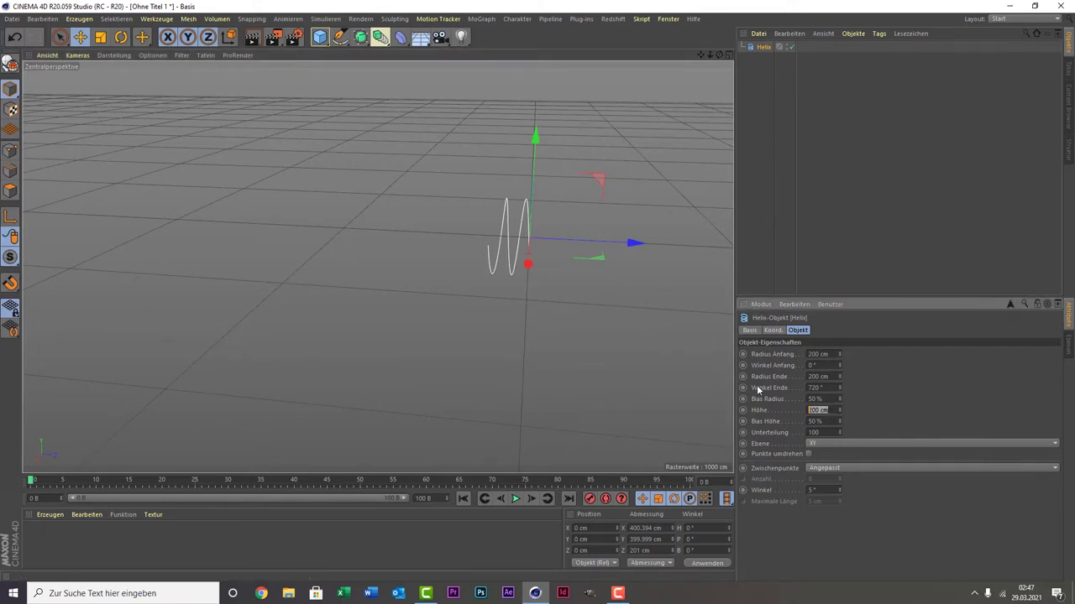
text(1)
key(Return)
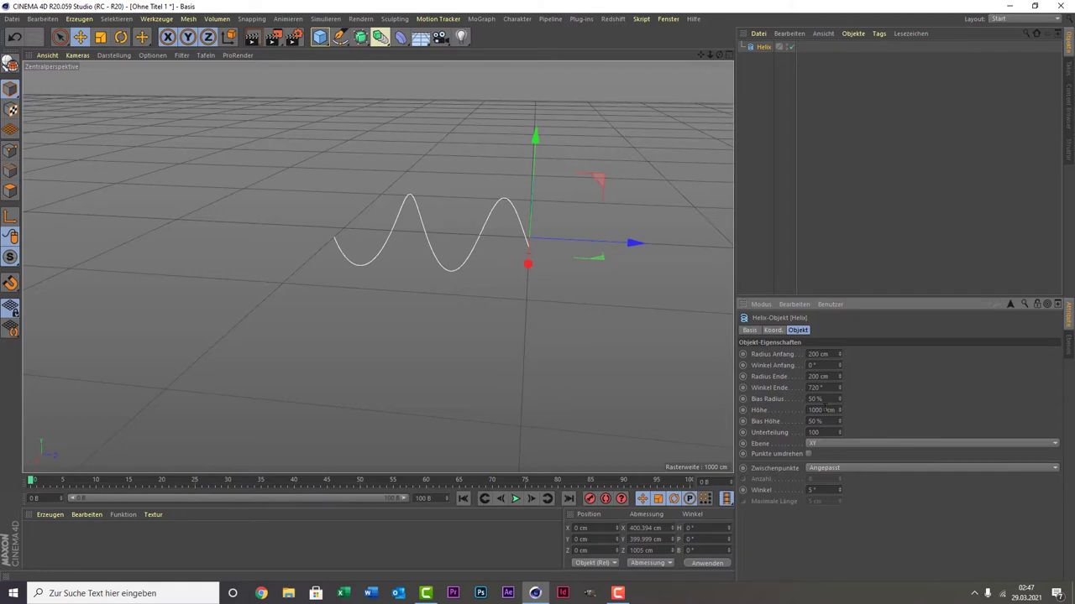
drag(827, 410, 825, 410)
text(0)
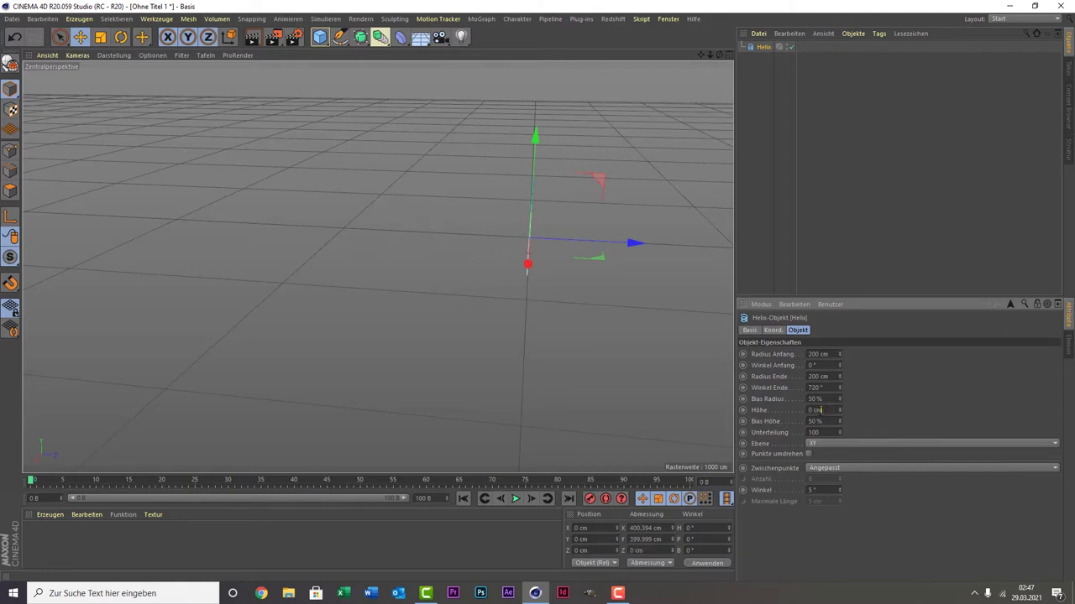
click(820, 410)
text(10000)
key(Return)
mouse_move(443, 294)
alt+mouse_down()
mouse_move(379, 288)
mouse_move(380, 301)
alt+mouse_up()
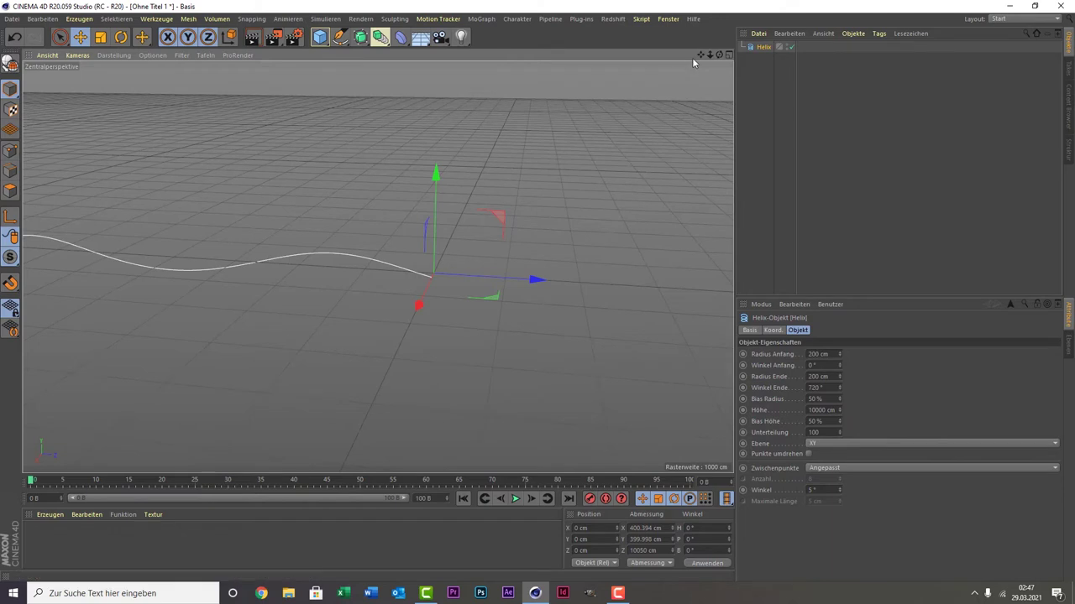
drag(701, 55, 911, 38)
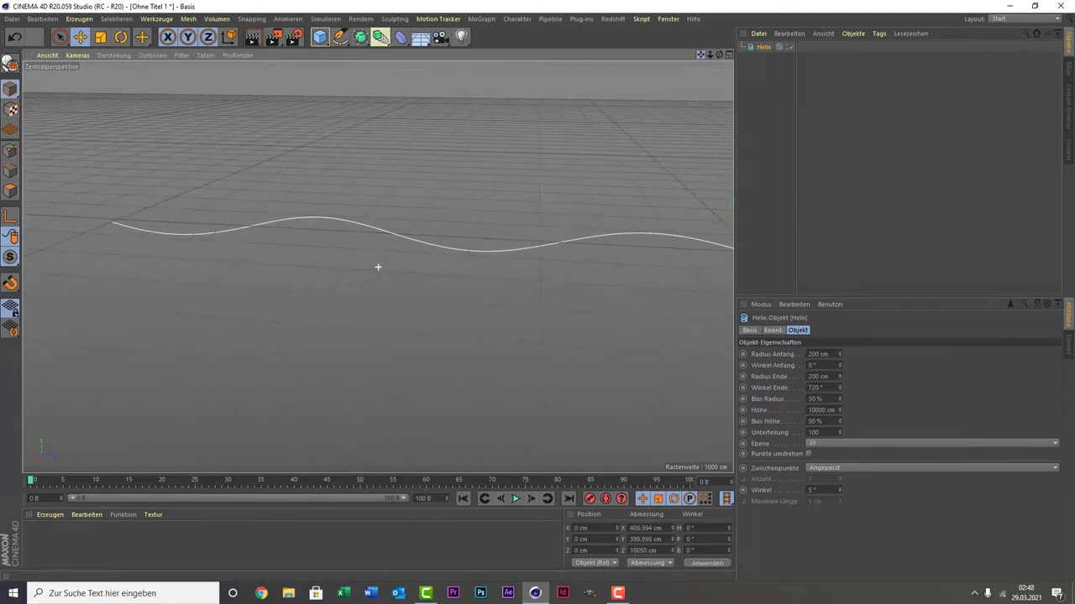
drag(378, 267, 701, 57)
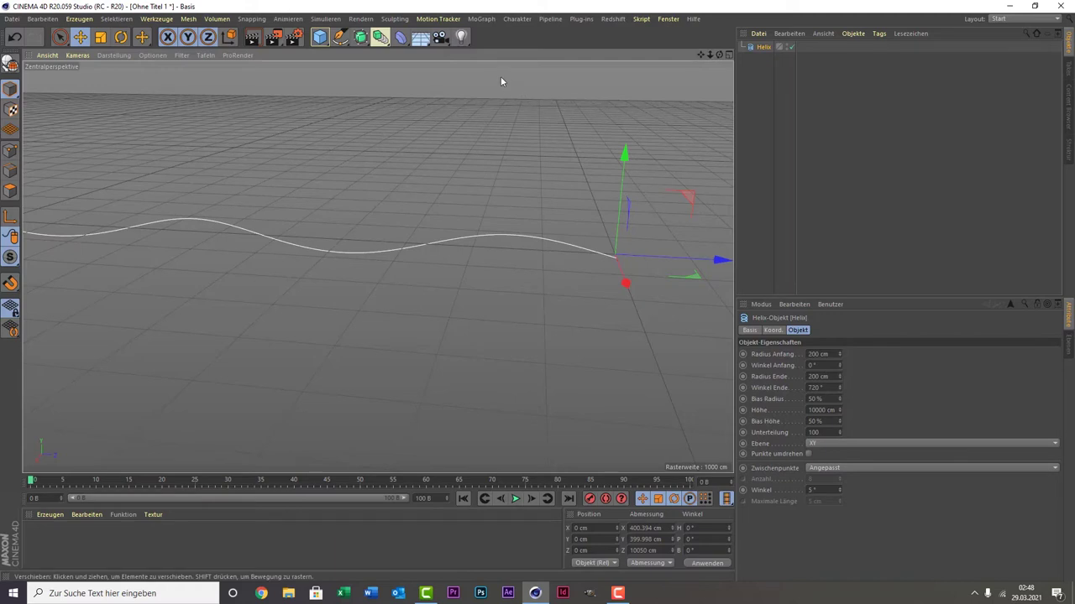
- Add a Tube (Röhre) primitive and drag its height down into a flat ring
click(322, 39)
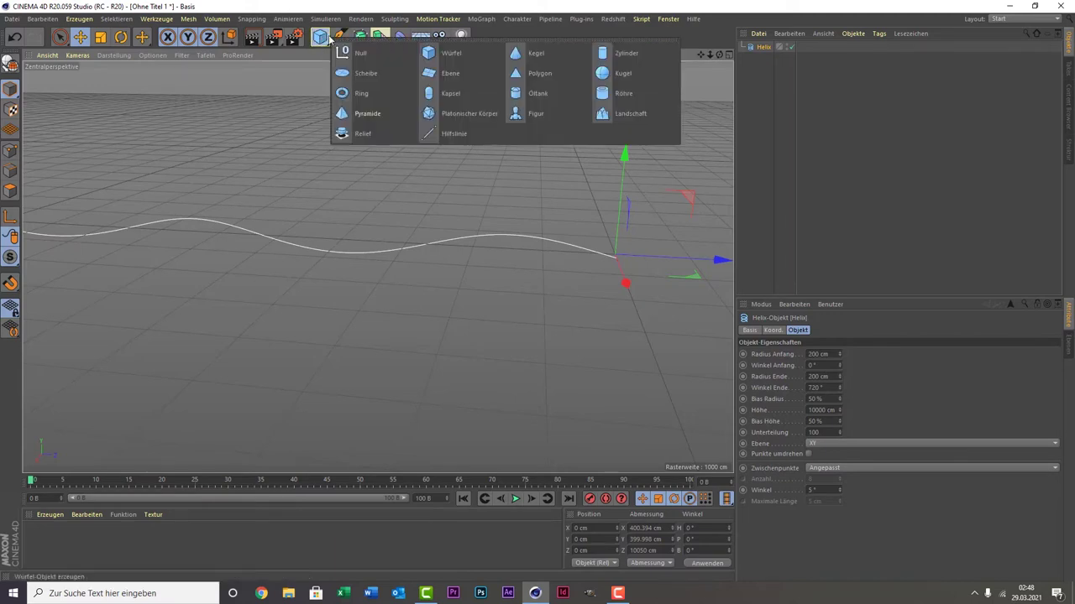
click(642, 92)
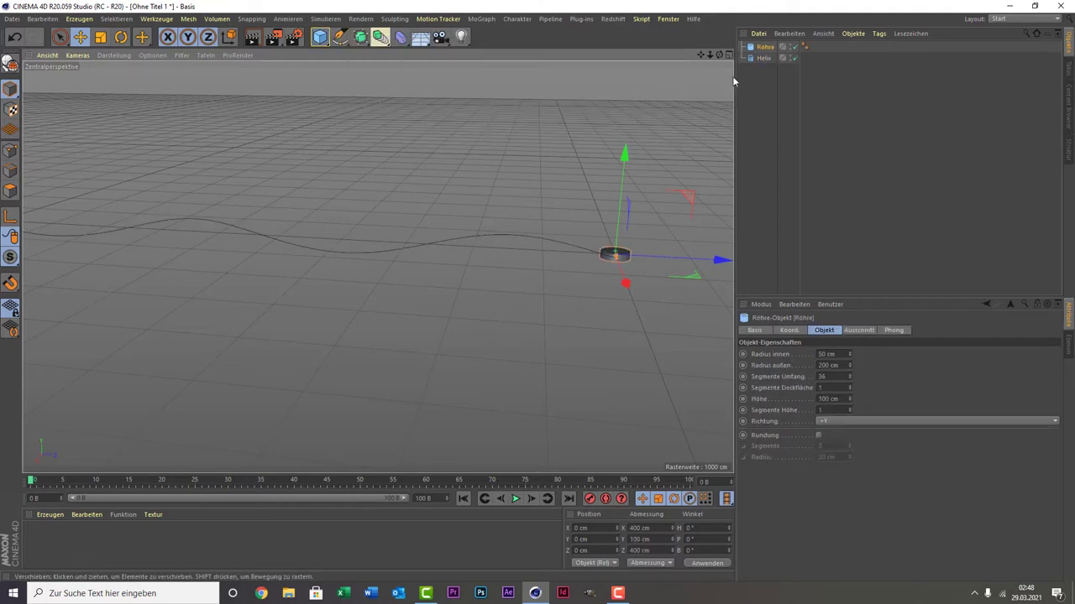
scroll(636, 234, up, 3)
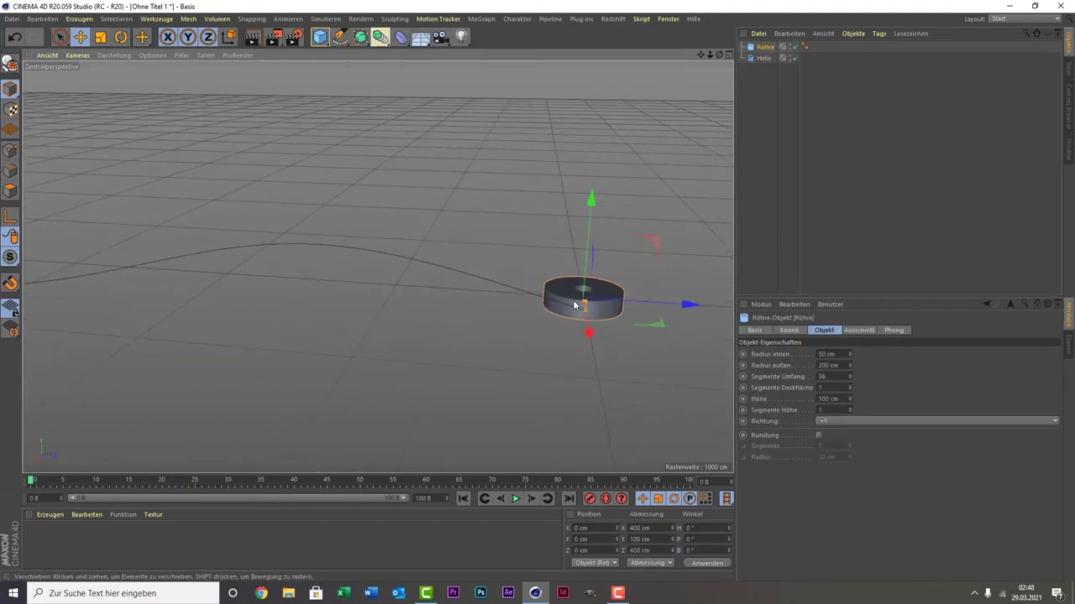
scroll(579, 305, up, 3)
drag(585, 304, 590, 312)
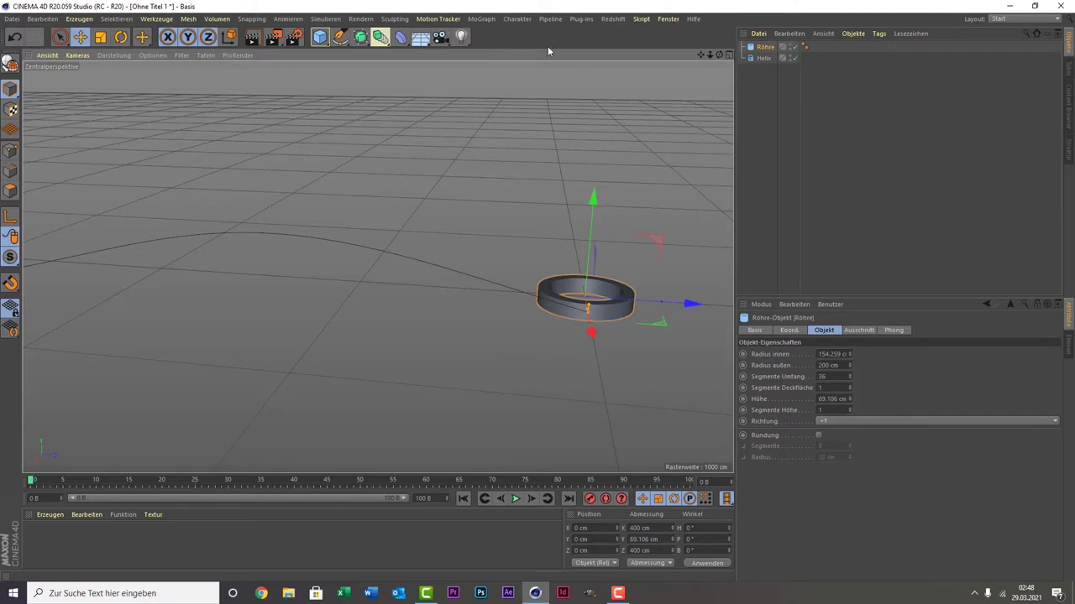
click(482, 20)
- Put the tube under a new Cloner in Object mode with the Helix as its object
click(525, 140)
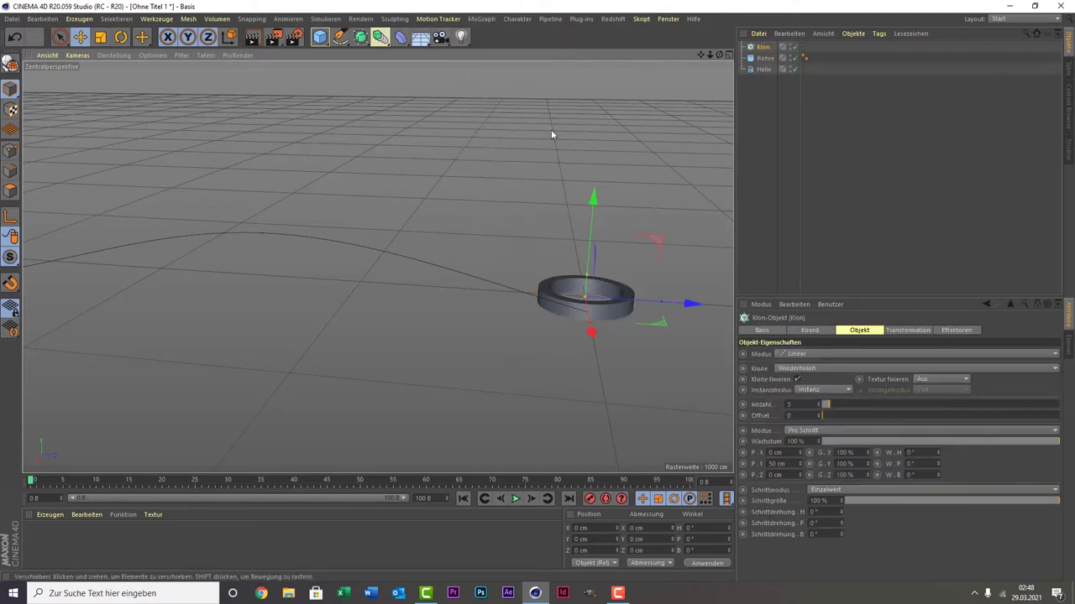
drag(764, 58, 771, 47)
click(763, 47)
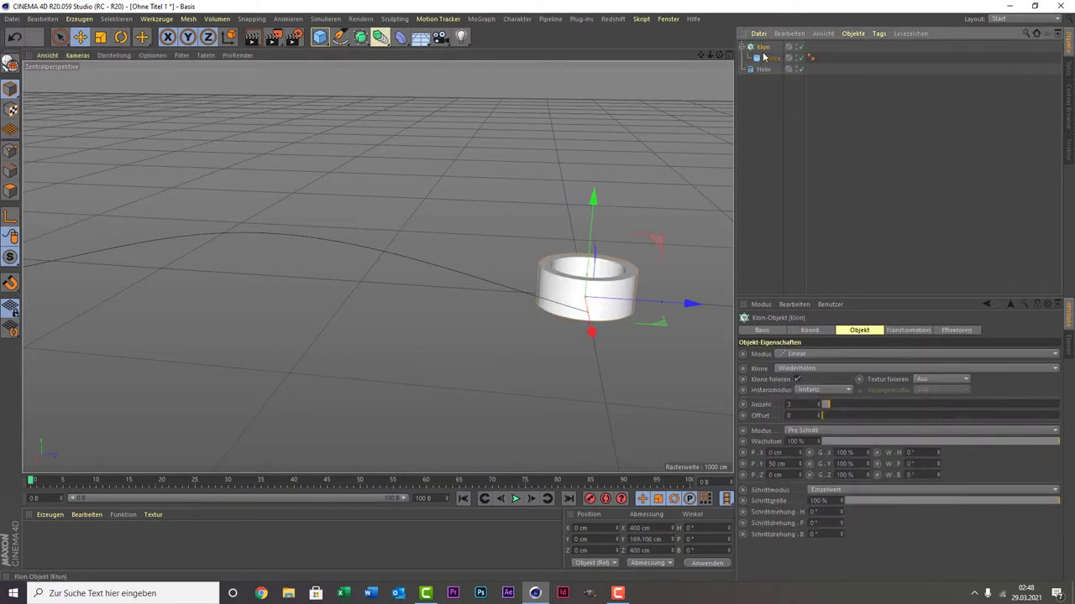
click(811, 353)
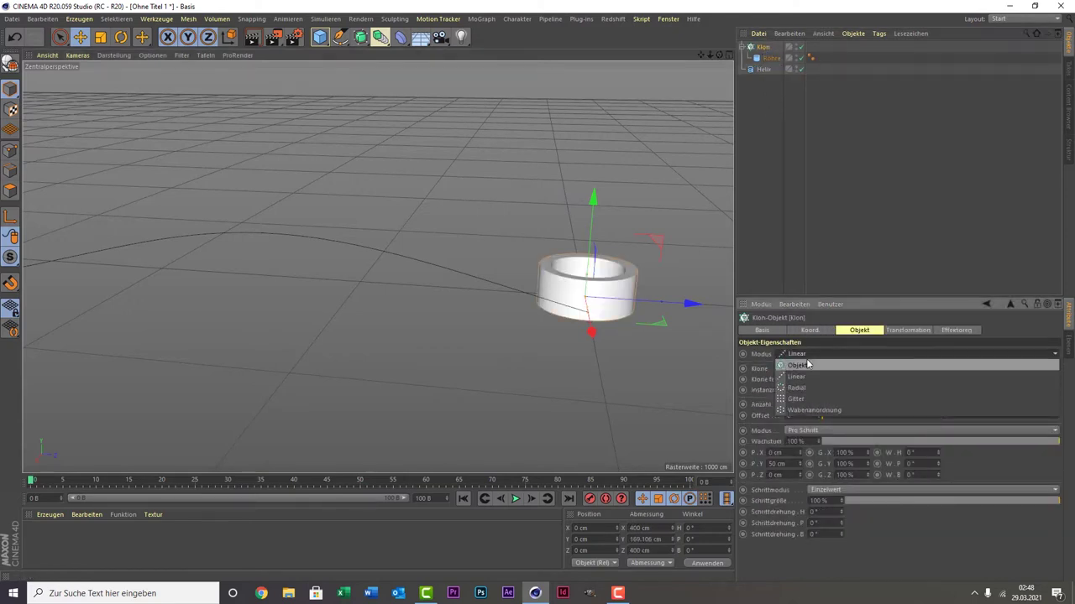
click(807, 363)
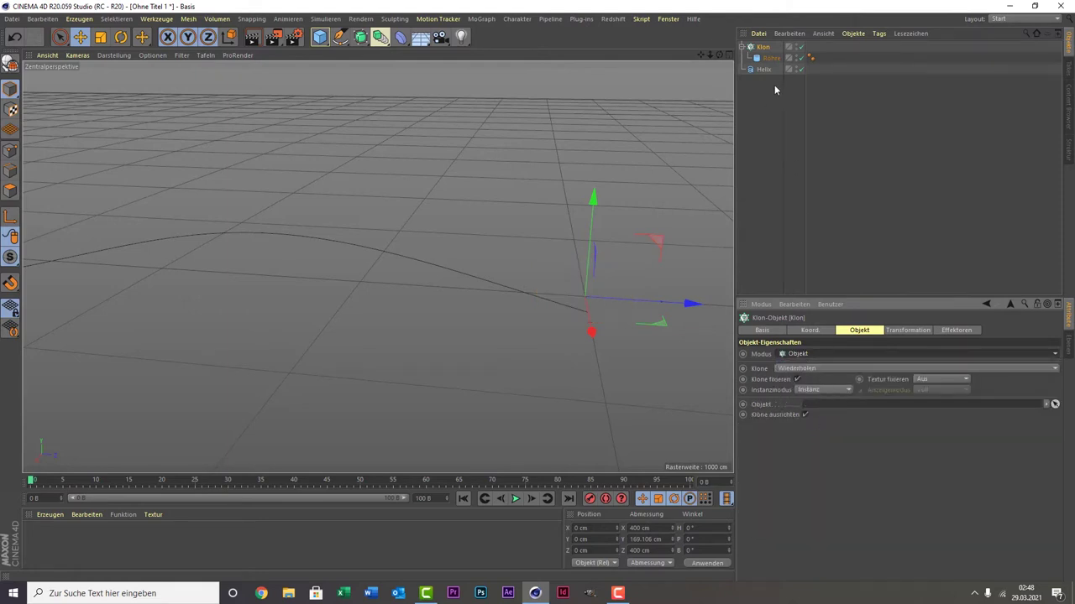
drag(763, 68, 811, 407)
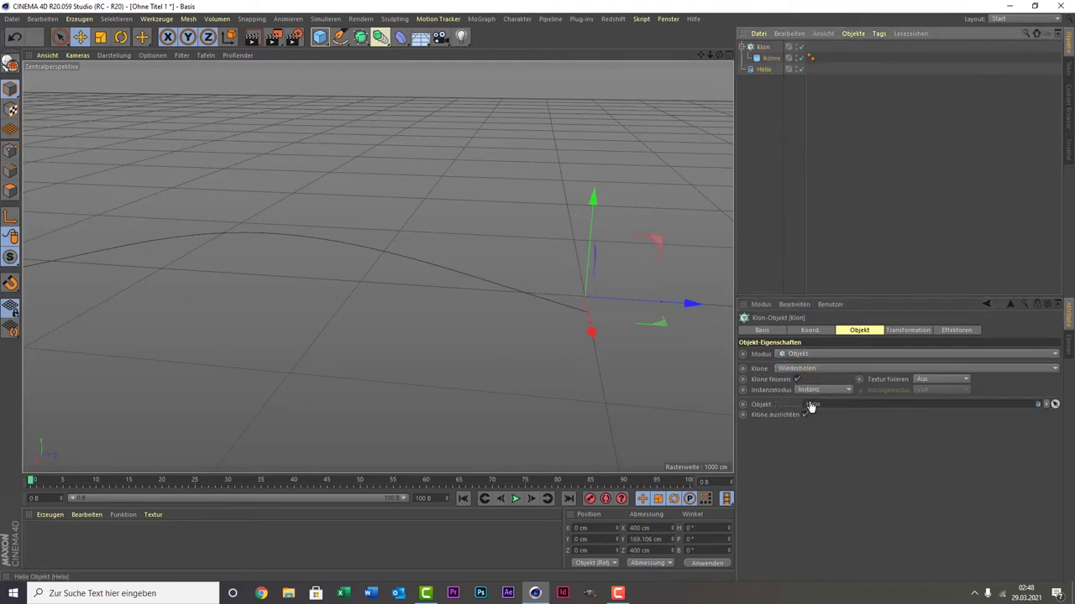
alt+drag(522, 264, 462, 312)
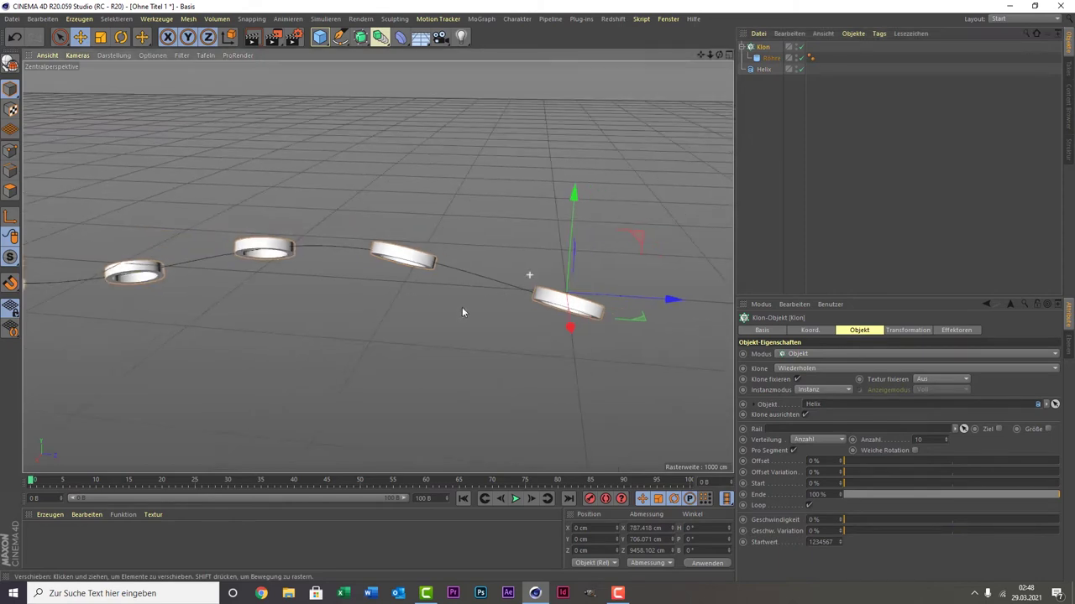
scroll(462, 313, down, 3)
scroll(461, 313, down, 2)
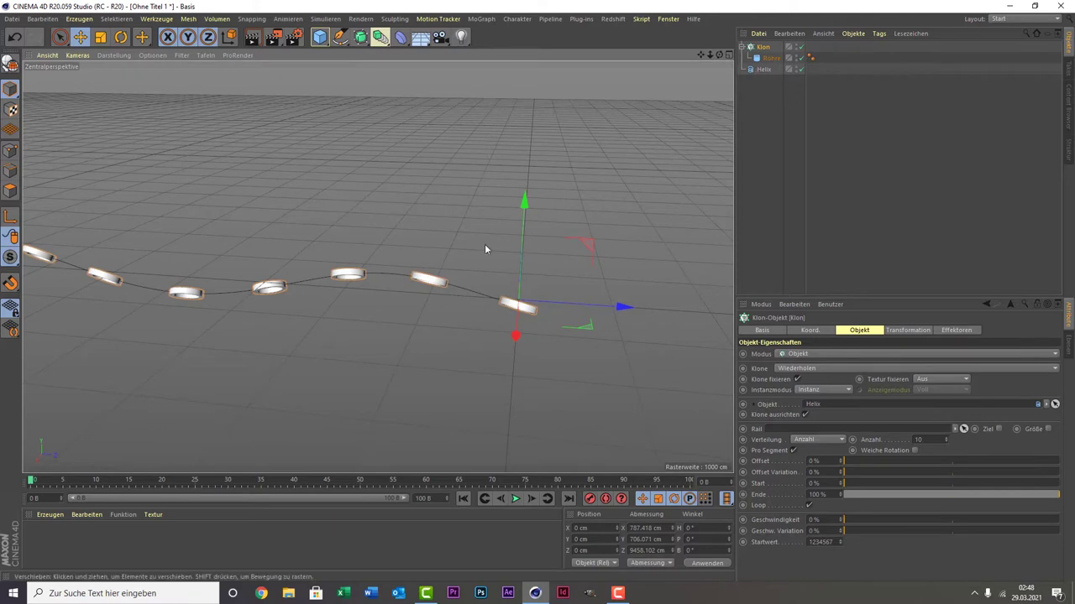
- Set the tube's orientation to +Z so the rings stand upright along the helix
click(772, 59)
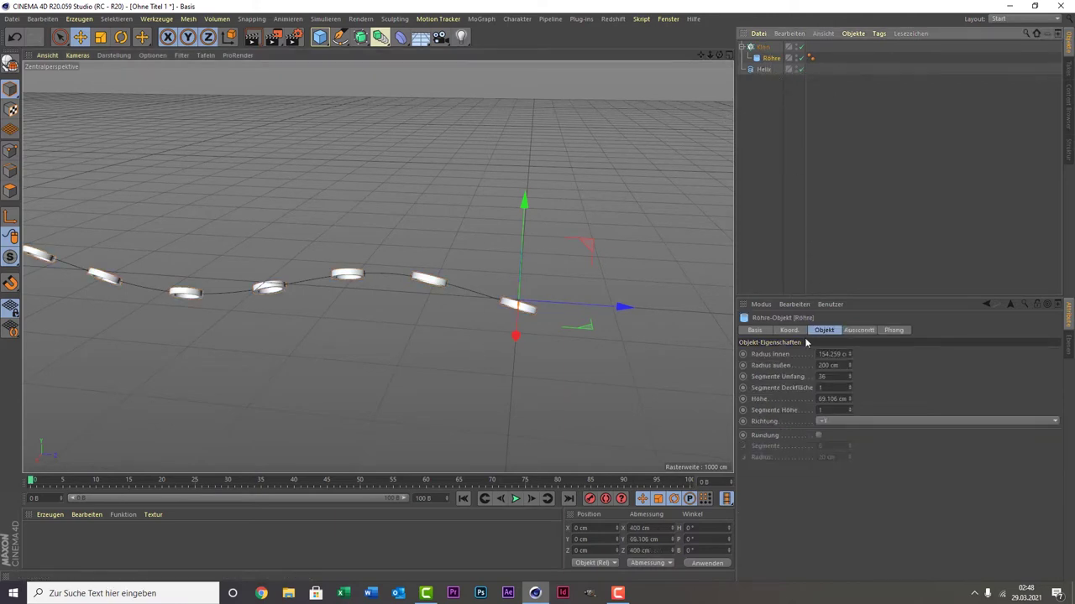
click(846, 424)
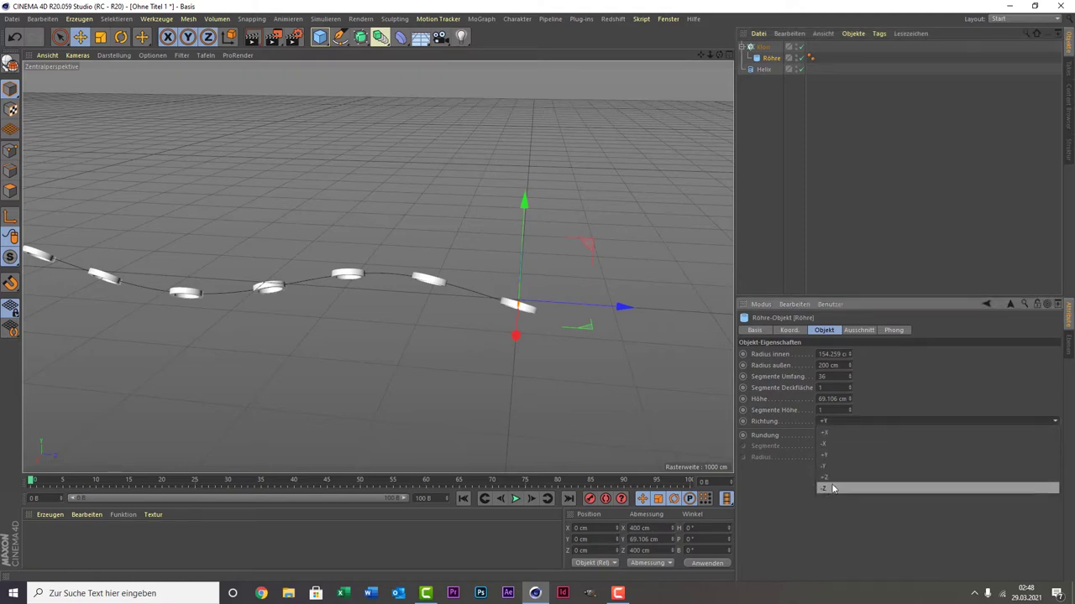
click(848, 477)
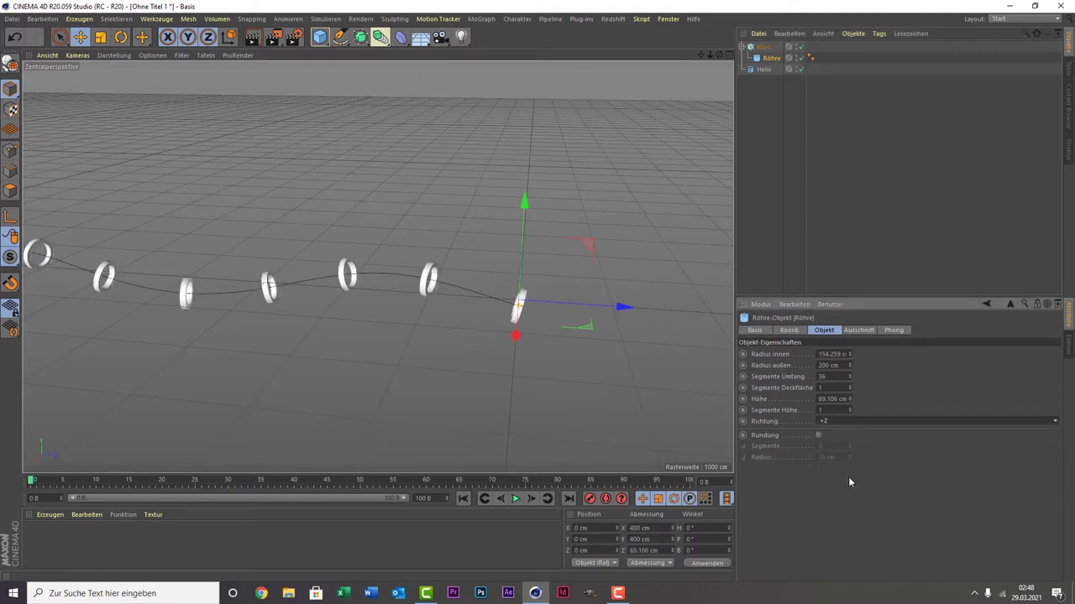
click(838, 422)
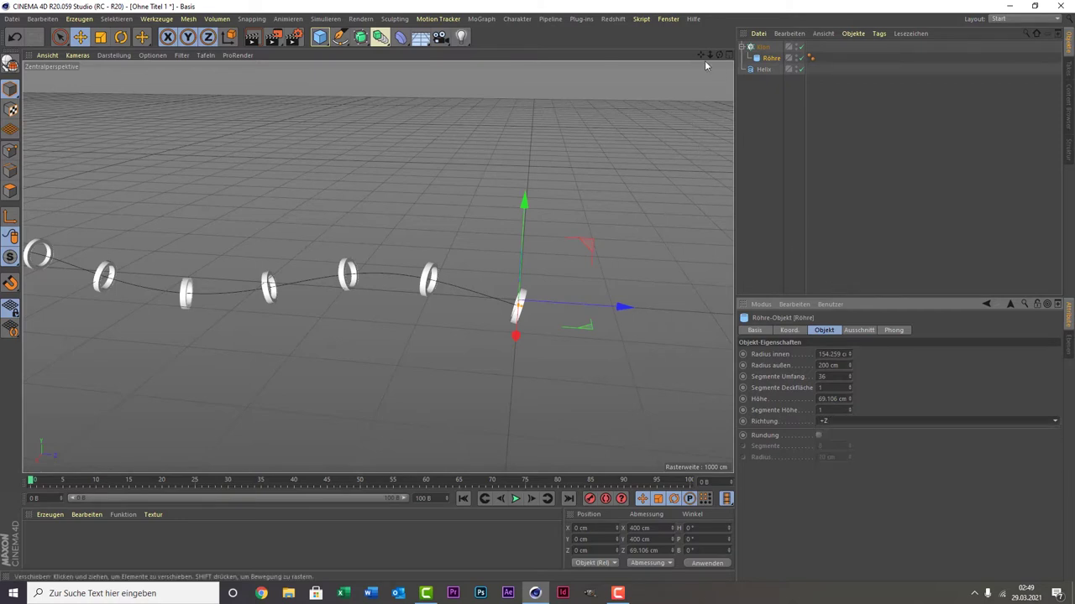
drag(701, 54, 739, 59)
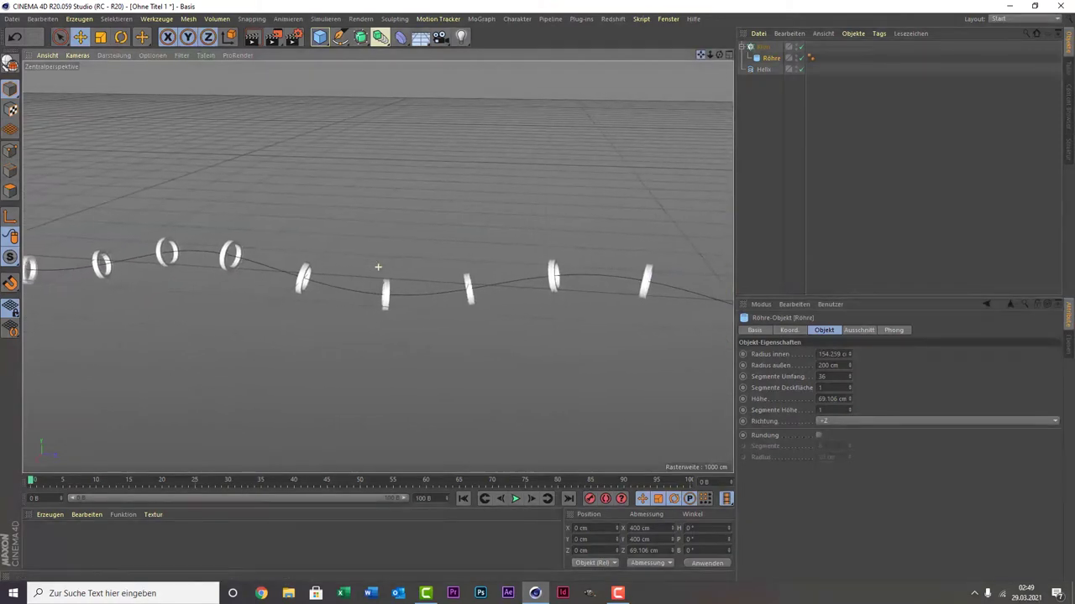
drag(378, 267, 638, 290)
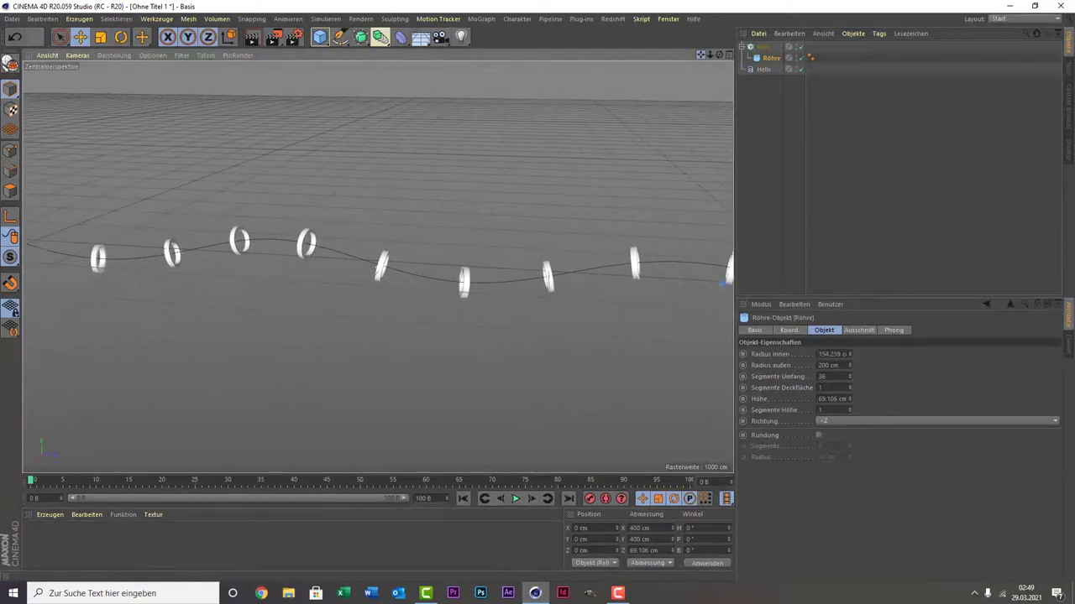
- Raise the Cloner count (Anzahl) to 110 and zoom the view back out
click(763, 47)
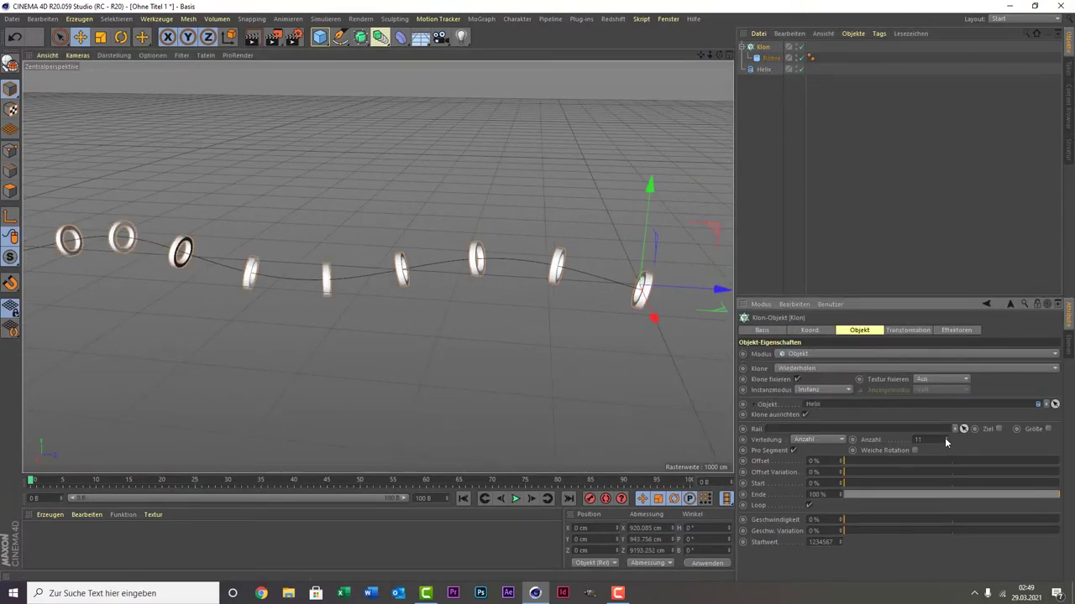
drag(946, 439, 946, 361)
mouse_move(946, 439)
mouse_down()
mouse_move(946, 422)
mouse_move(944, 438)
mouse_up()
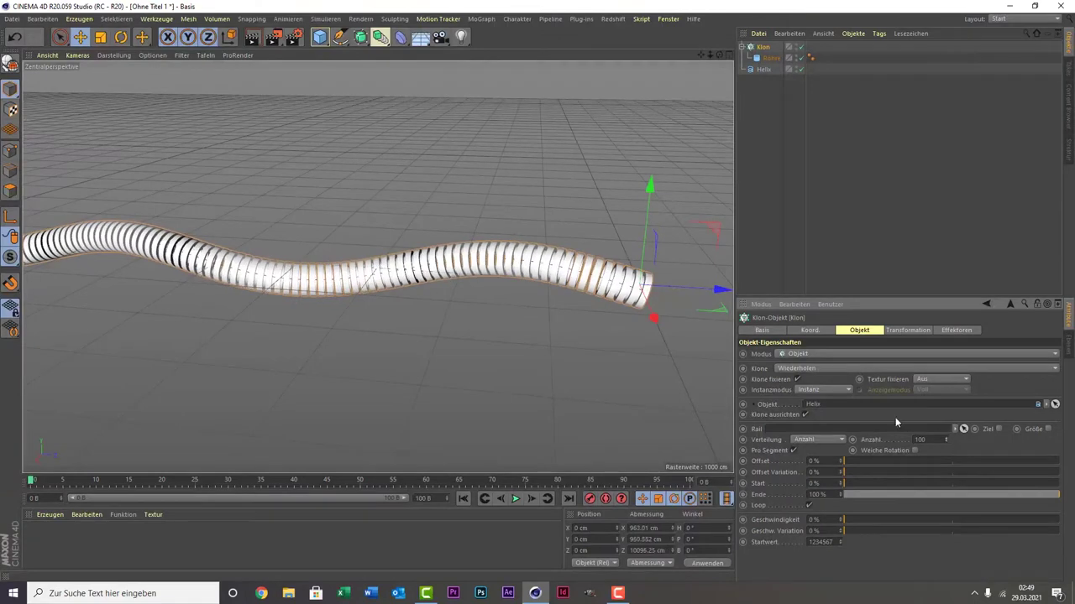
scroll(622, 332, up, 3)
scroll(623, 328, up, 3)
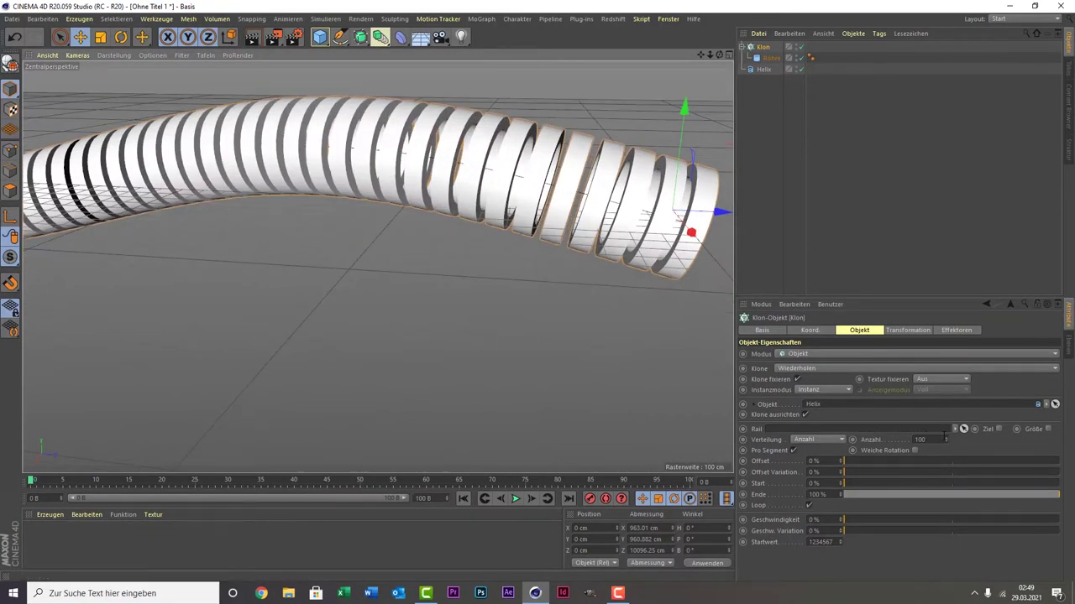
drag(944, 437, 944, 434)
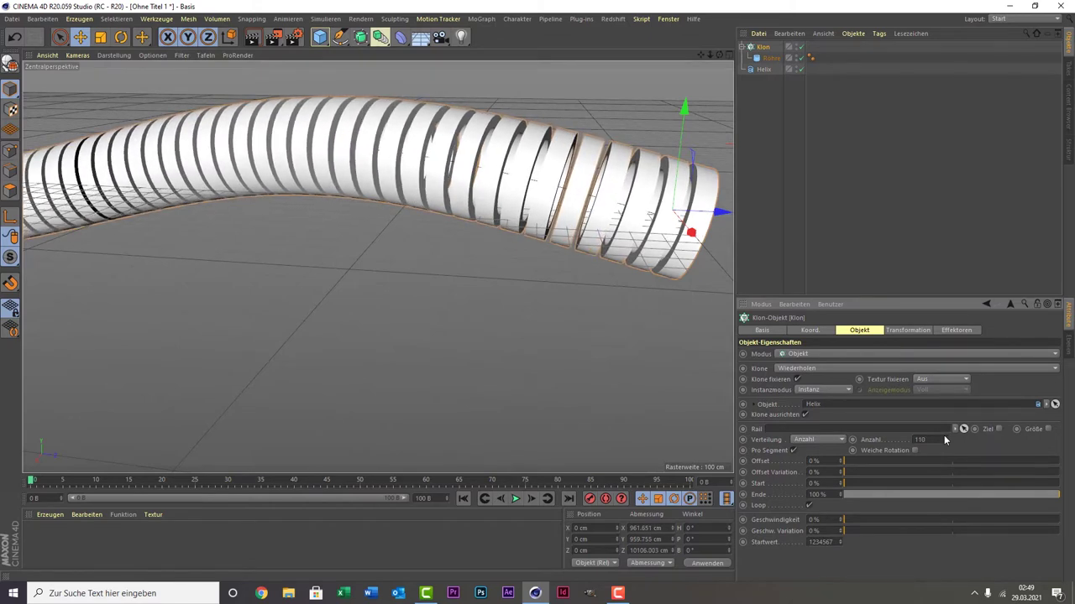
scroll(580, 260, down, 3)
scroll(574, 271, down, 2)
scroll(569, 284, down, 2)
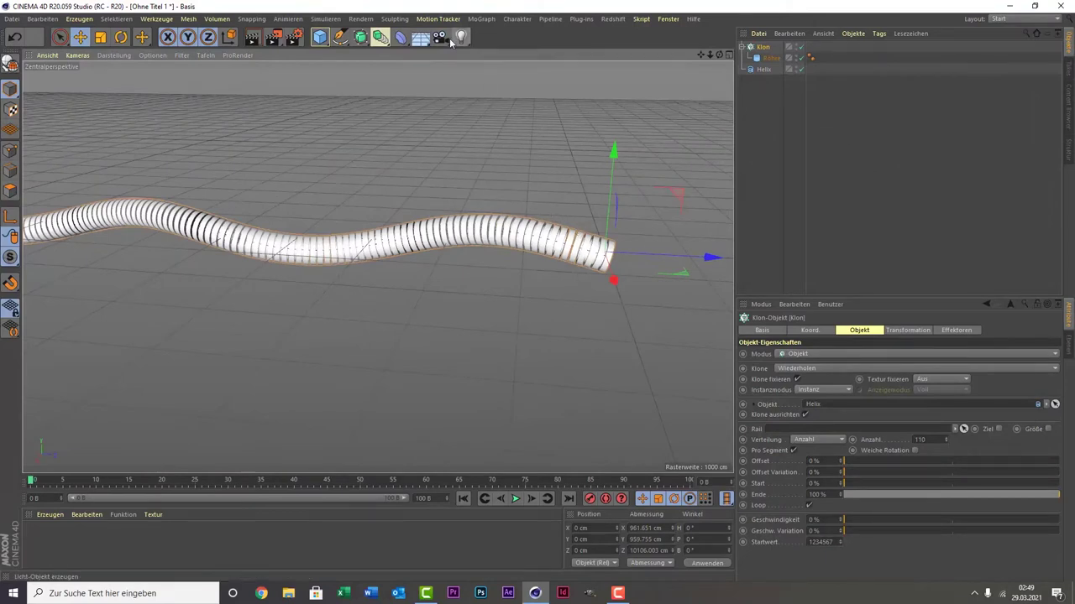
- Add a camera with an Align to Spline tag using the Helix as its path, position 5%
click(440, 36)
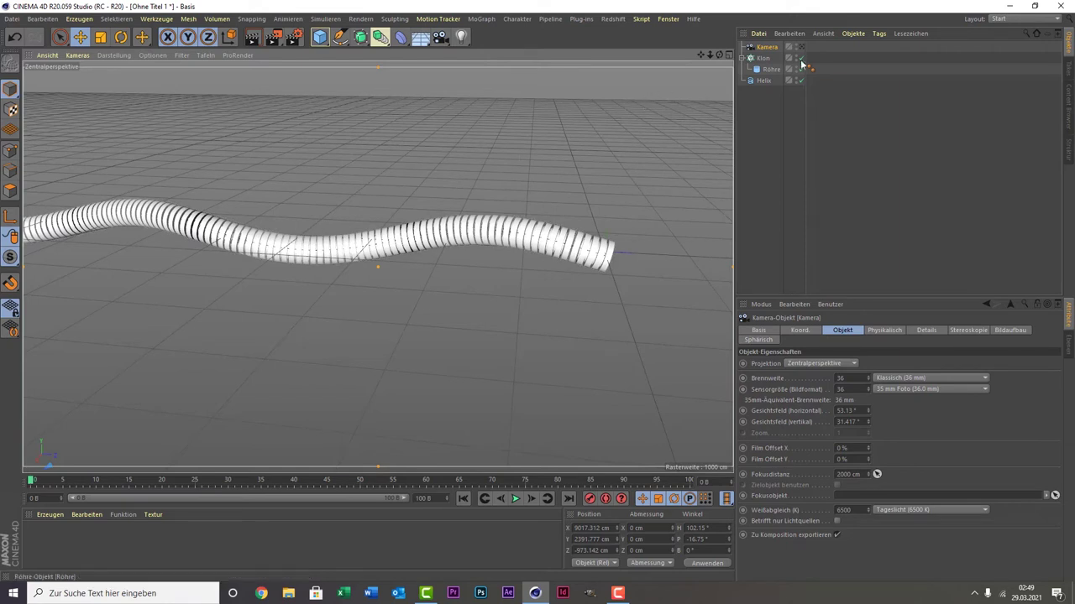
right_click(767, 47)
mouse_move(844, 52)
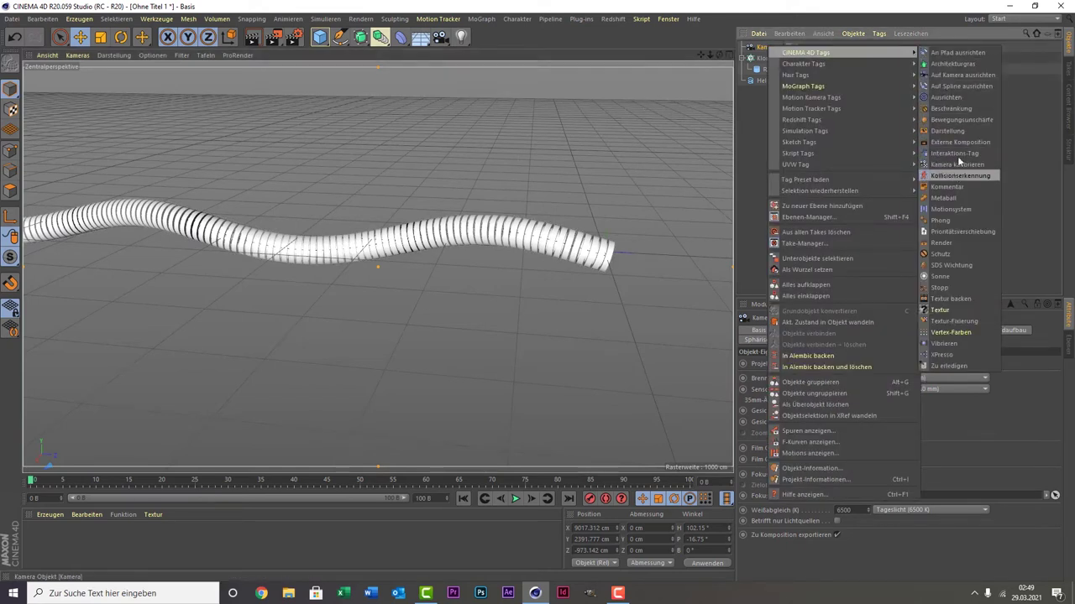
click(968, 87)
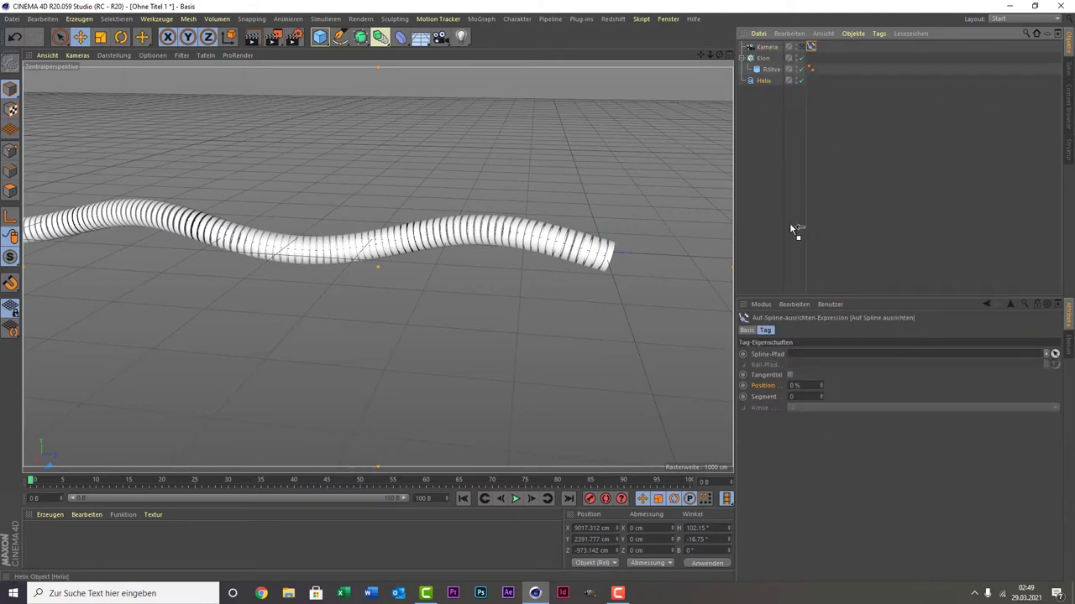
drag(794, 229, 798, 353)
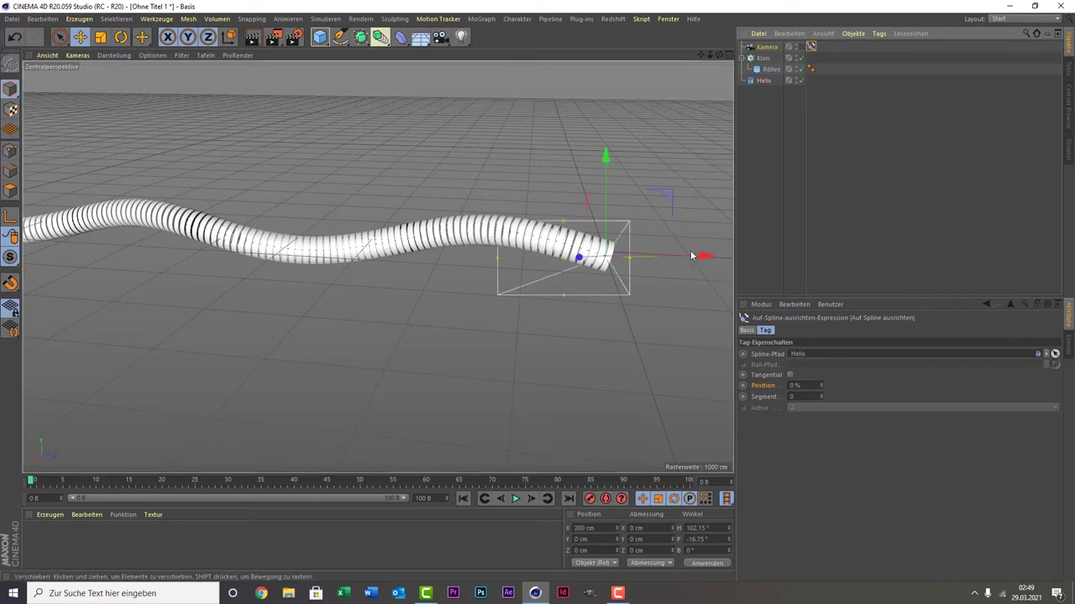
drag(721, 55, 722, 60)
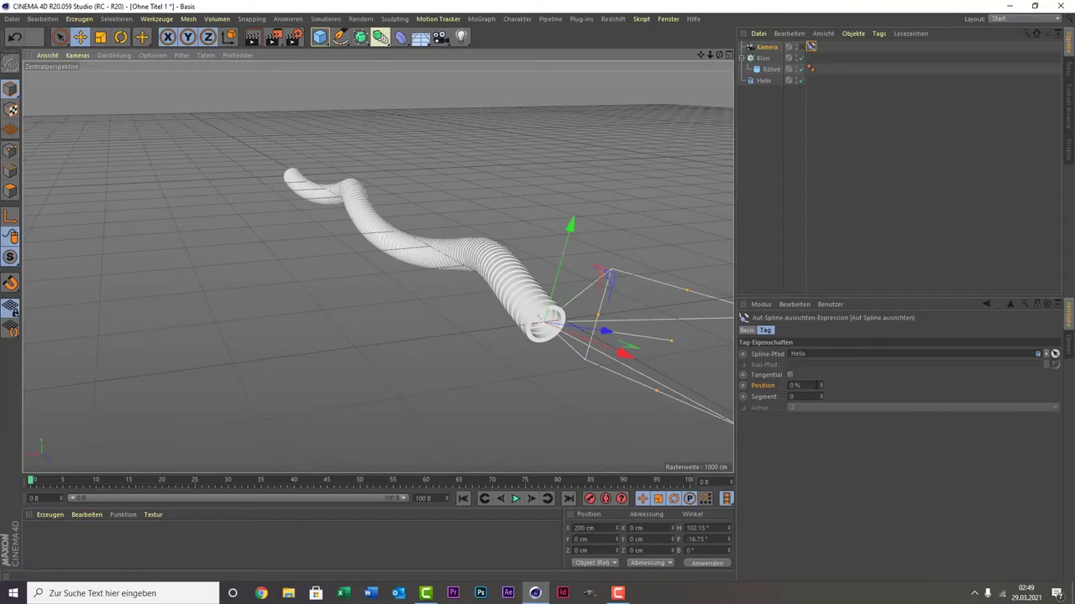
drag(820, 386, 820, 336)
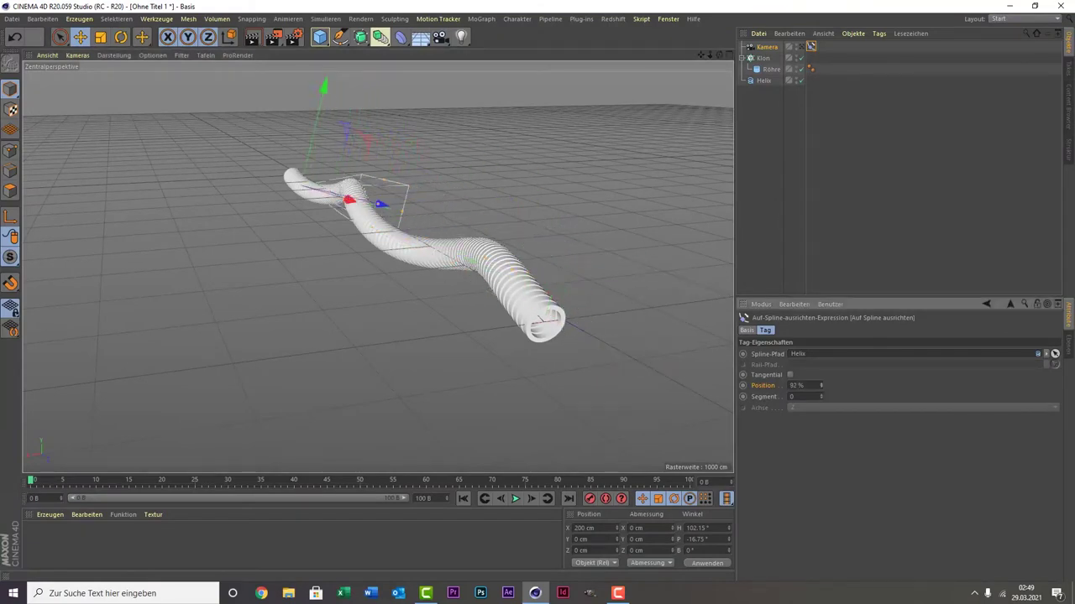
drag(820, 385, 820, 437)
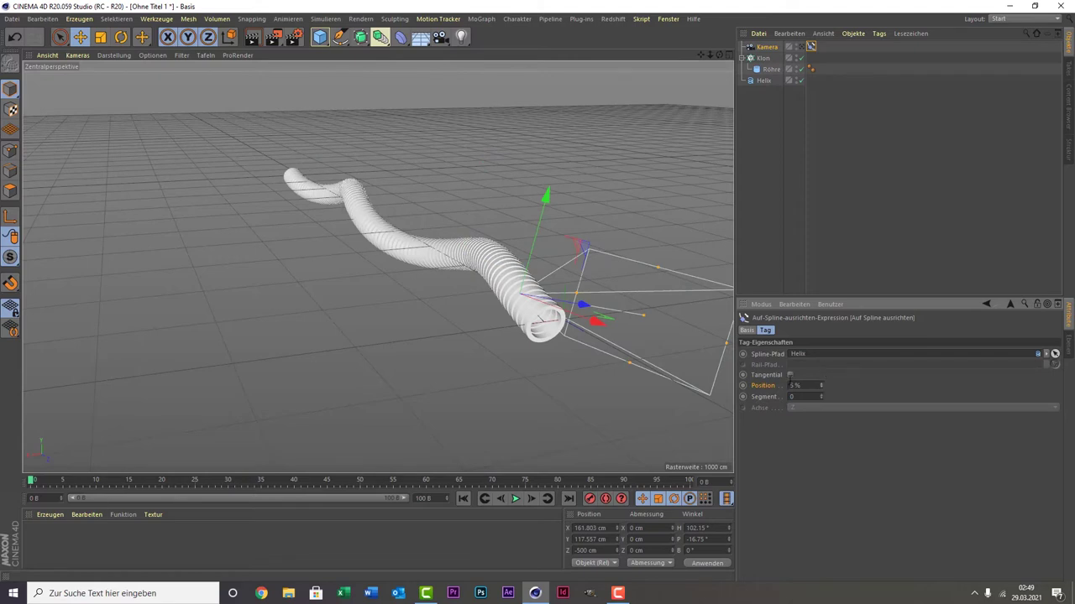
- Enable Tangential and keyframe the path Position at 0% on frame 0
click(790, 375)
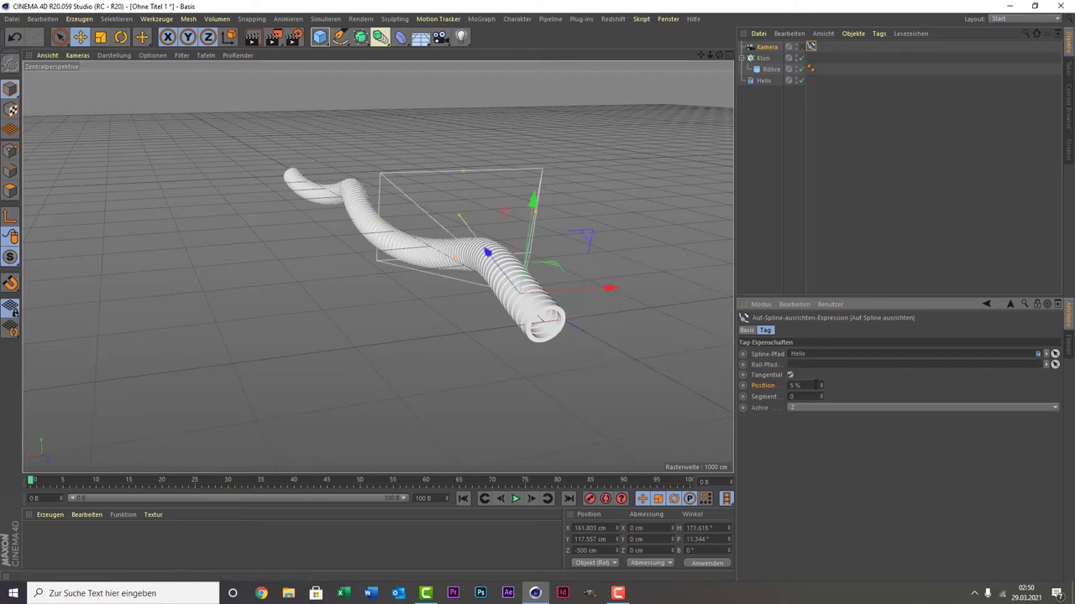
drag(820, 385, 848, 384)
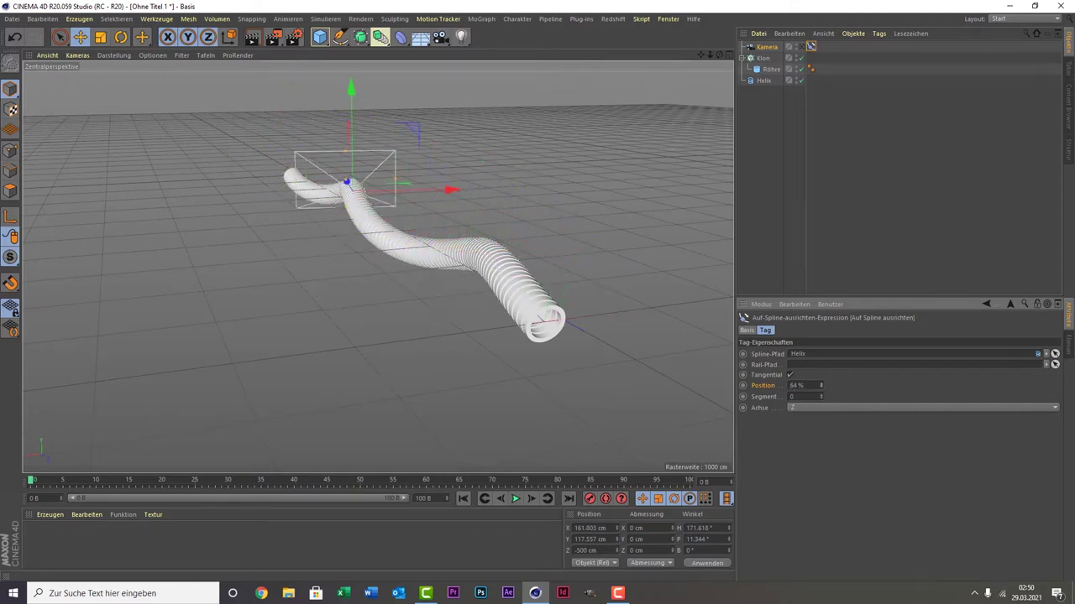
drag(820, 384, 789, 384)
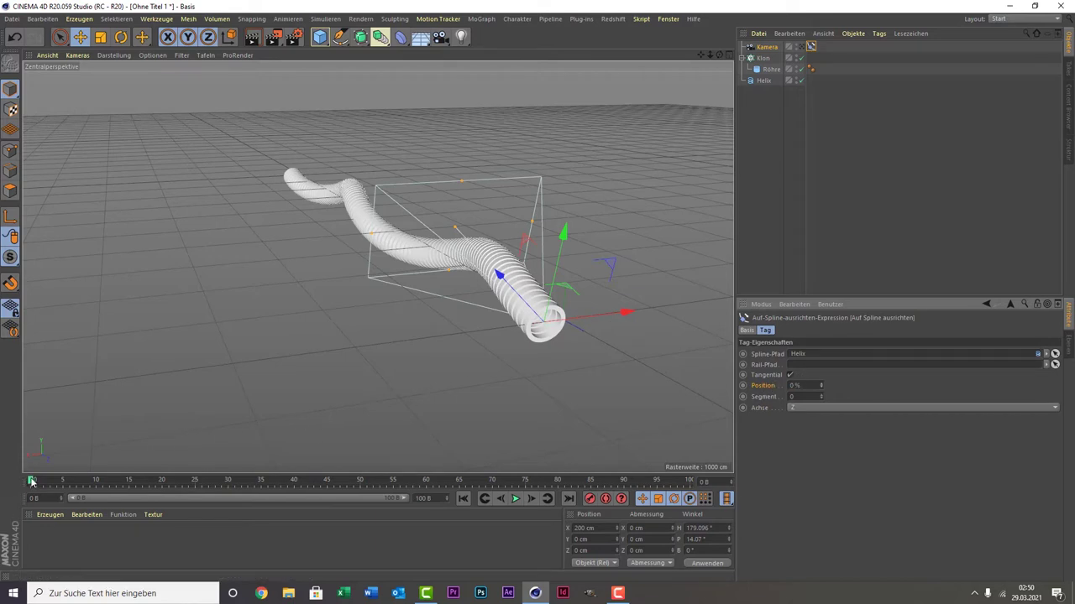
click(744, 386)
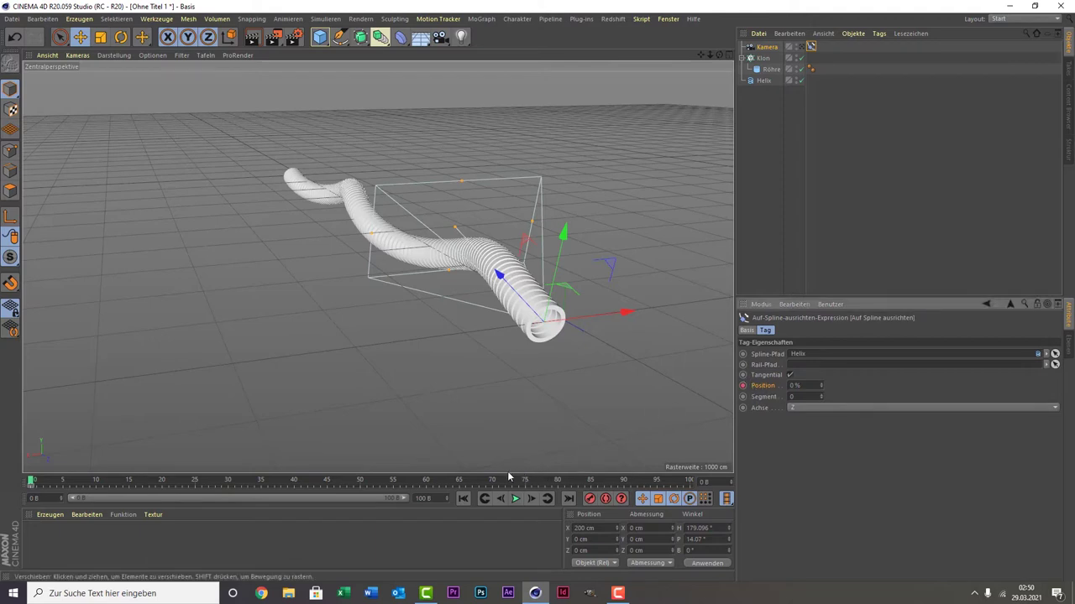
- On frame 100, set the path Position to 50% and keyframe it
drag(501, 481, 690, 481)
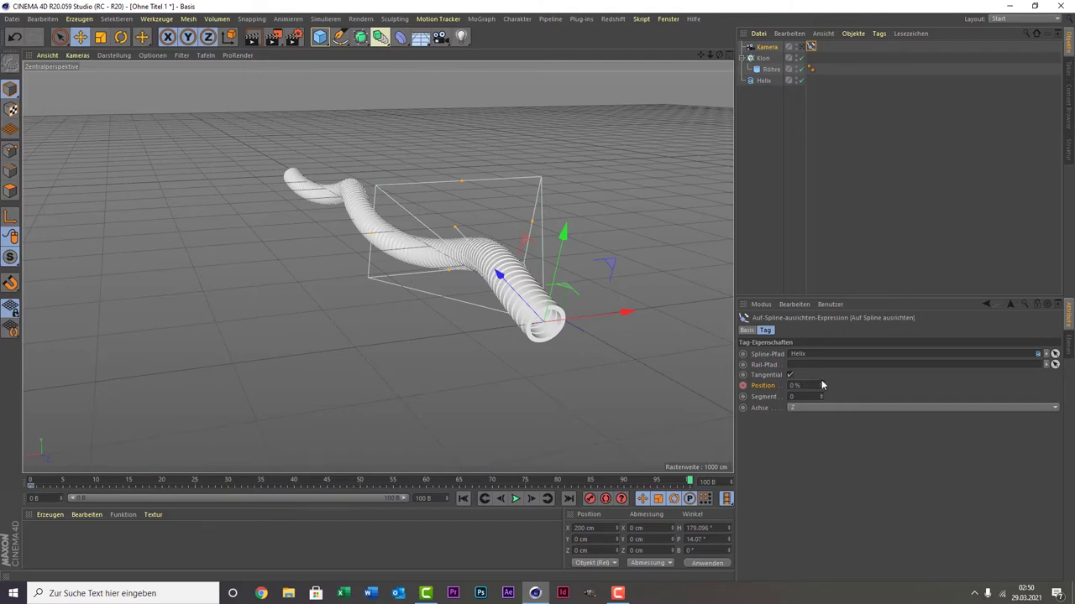
drag(822, 384, 822, 319)
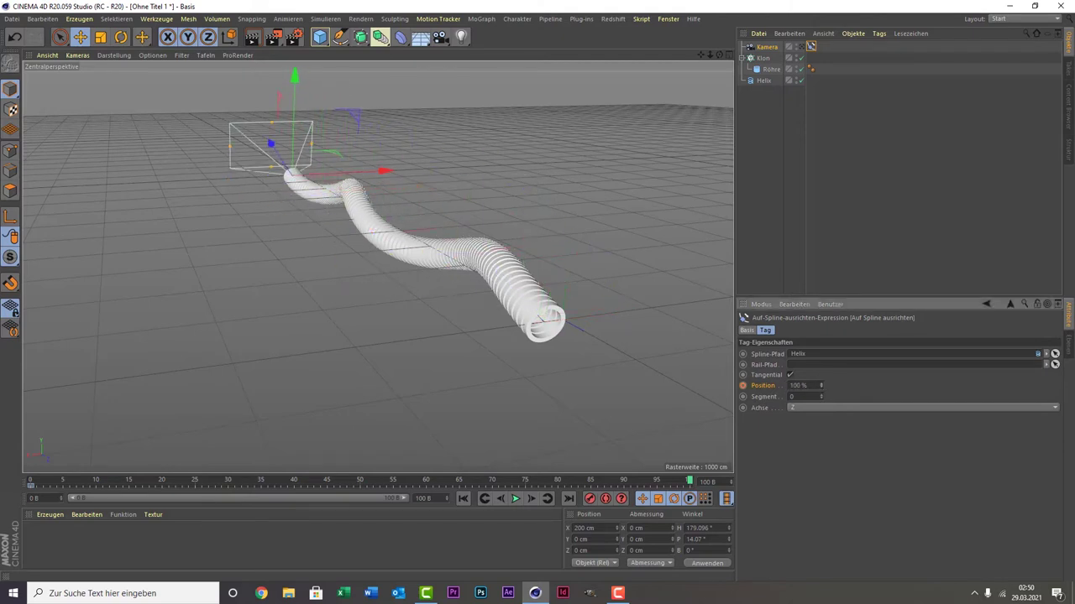
drag(822, 384, 818, 379)
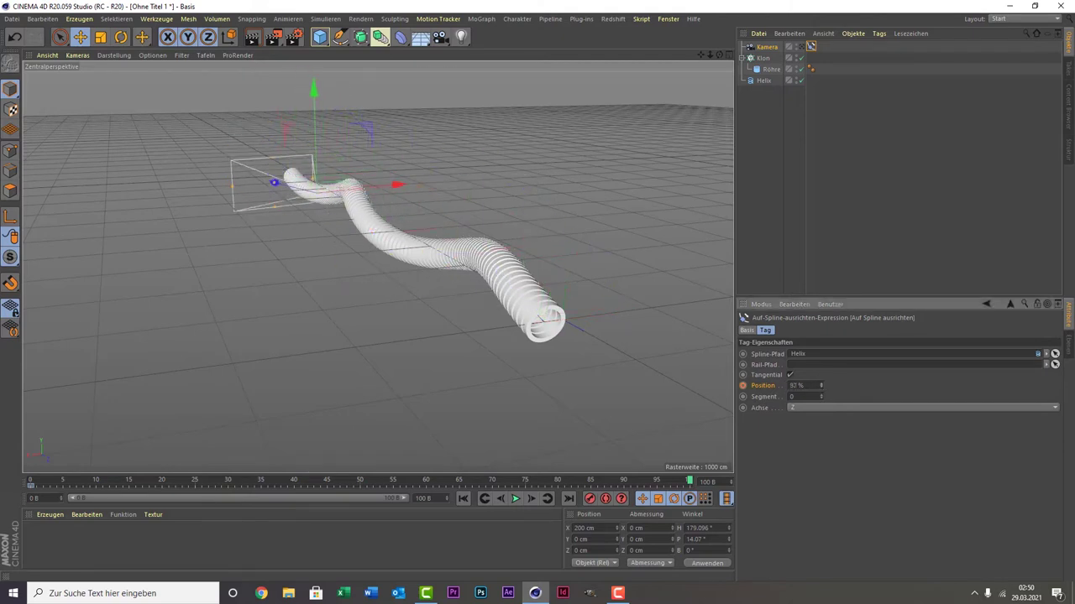
click(808, 385)
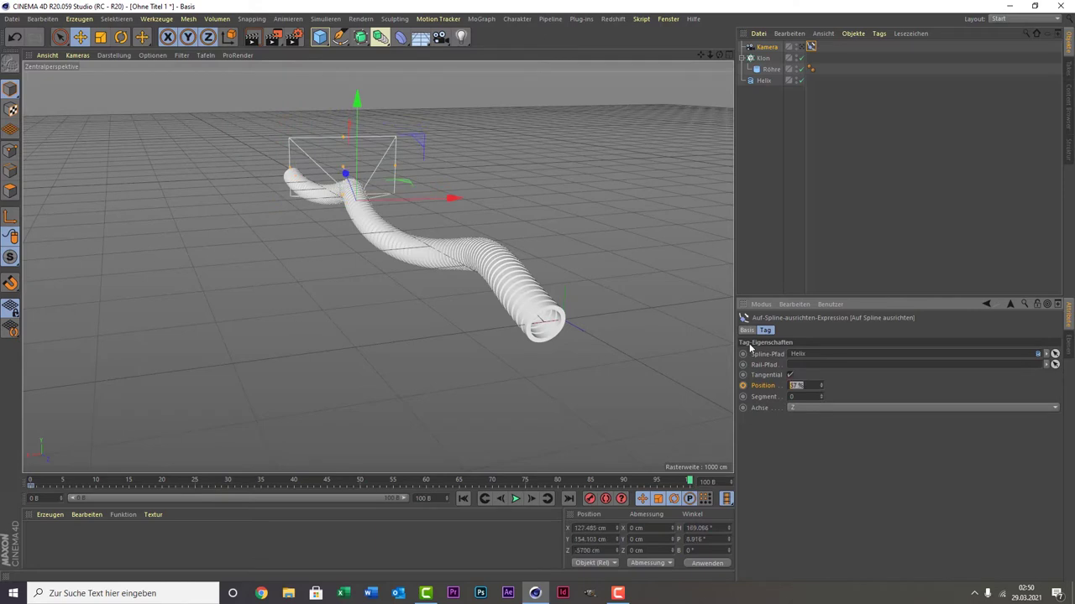
text(50)
key(Return)
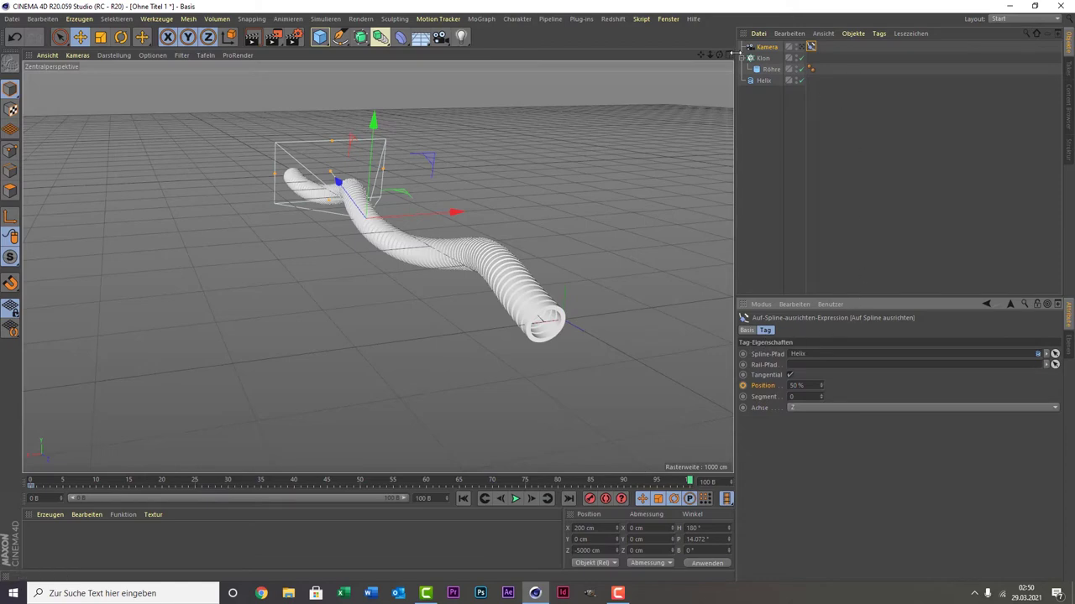
drag(720, 55, 377, 263)
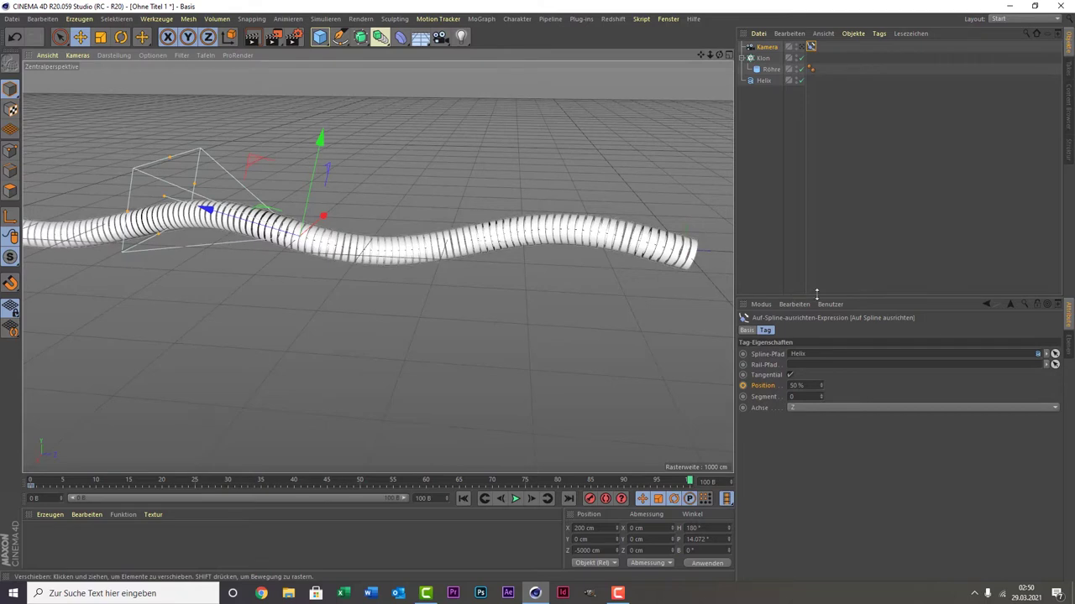
click(743, 387)
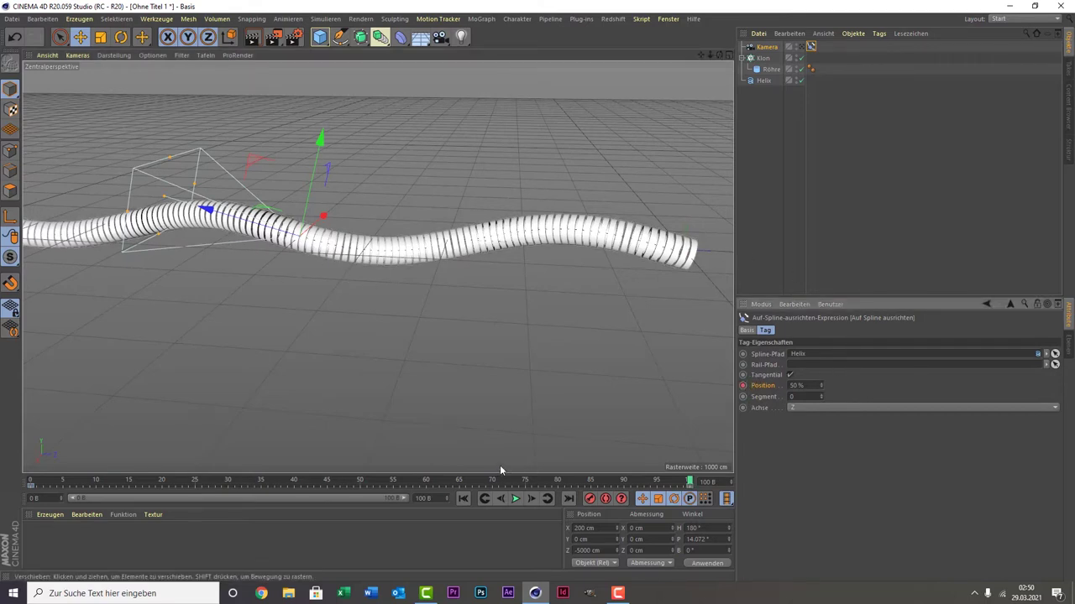
- Activate the camera view and play the flight from frame 0, then pause
click(811, 47)
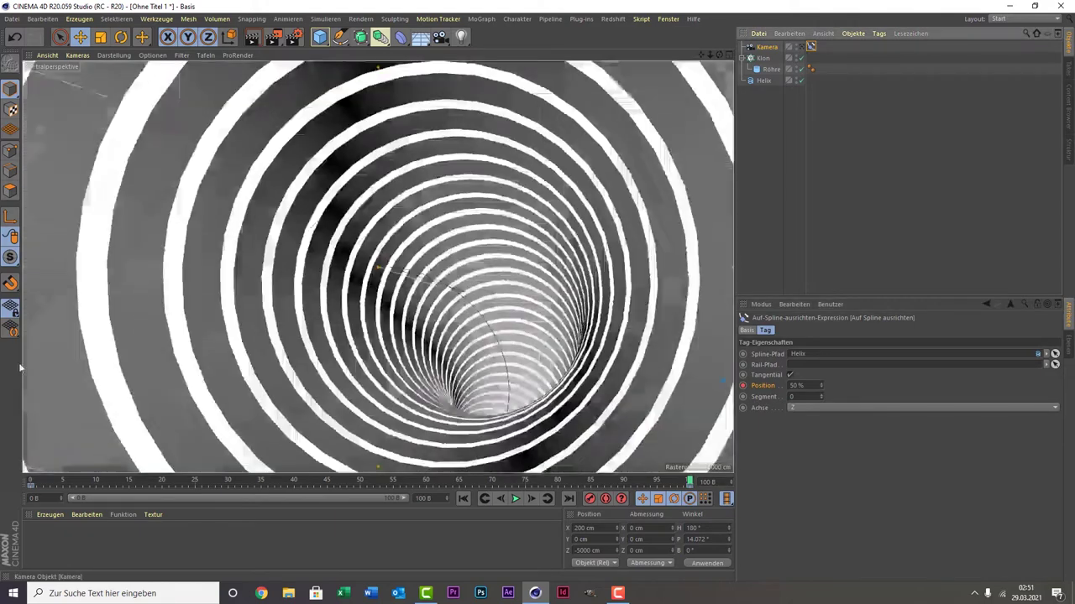
click(34, 484)
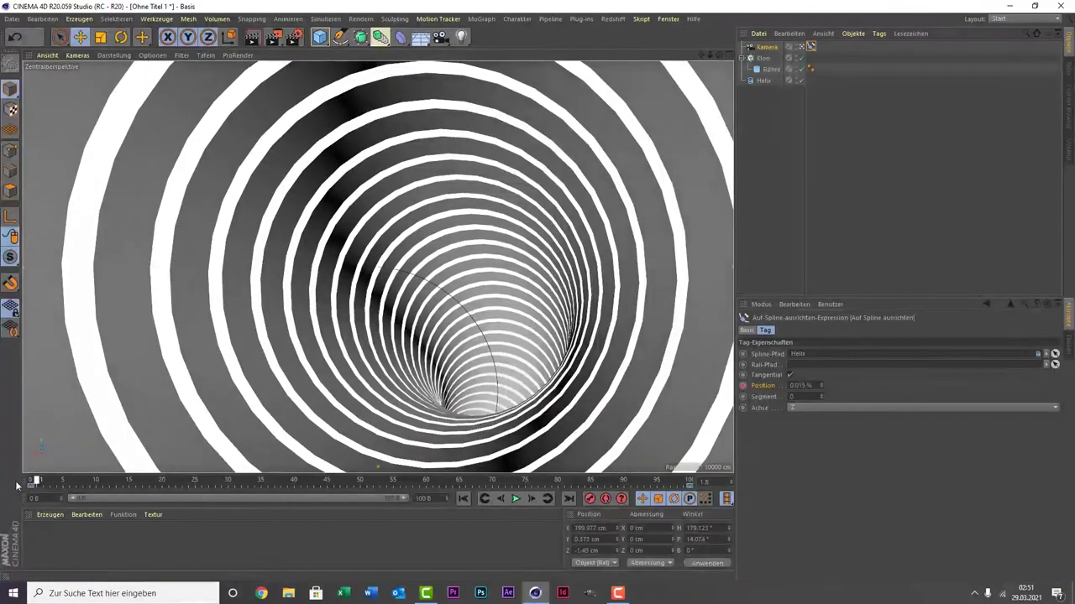
click(515, 499)
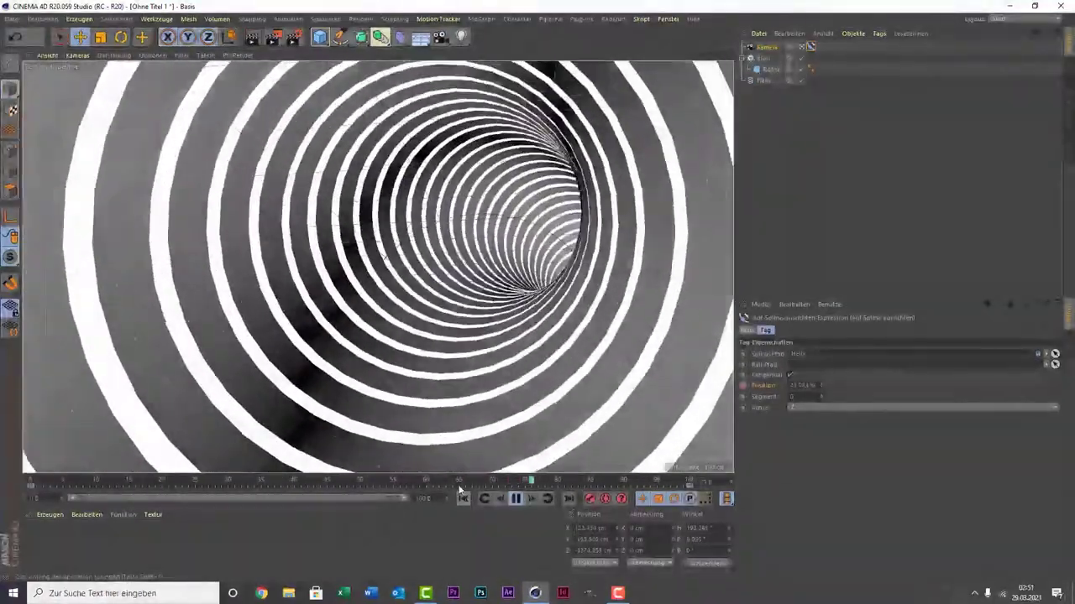
click(514, 499)
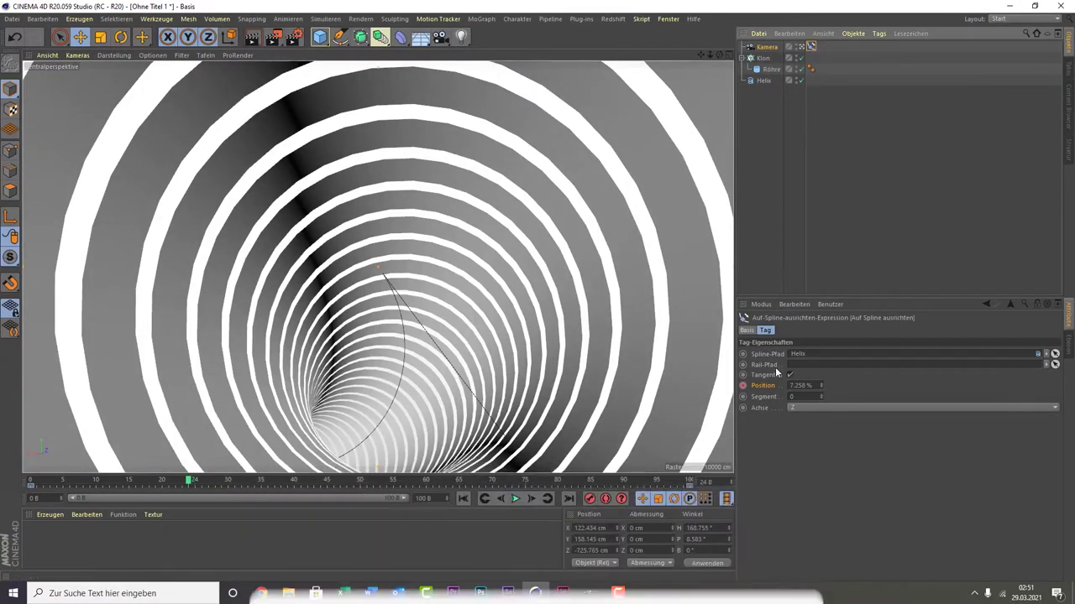
- Show the Position F-curve, select all keys and set them to Linear interpolation
right_click(768, 386)
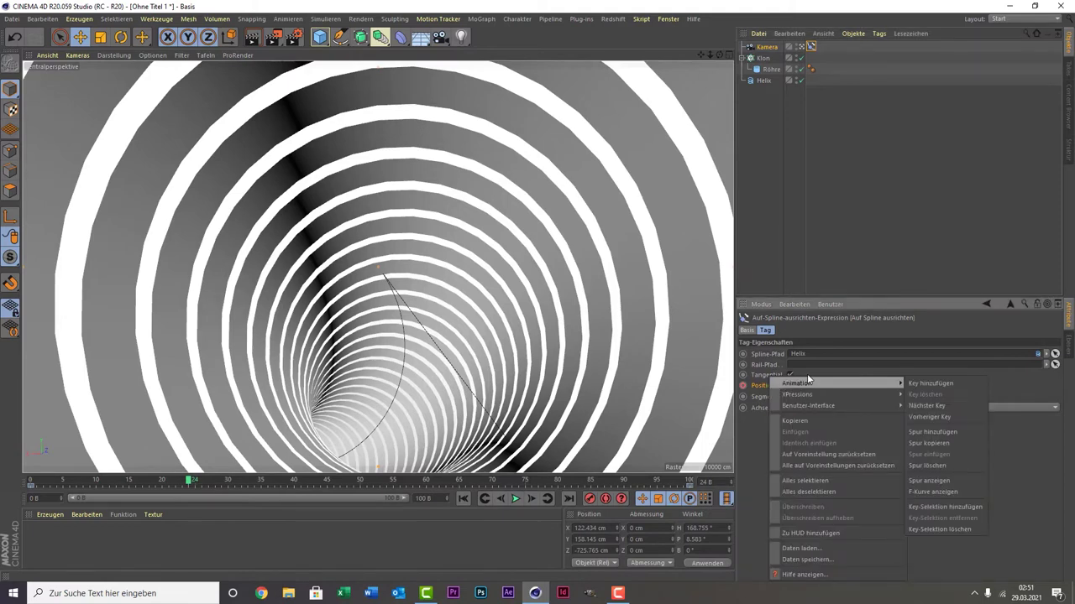
click(922, 492)
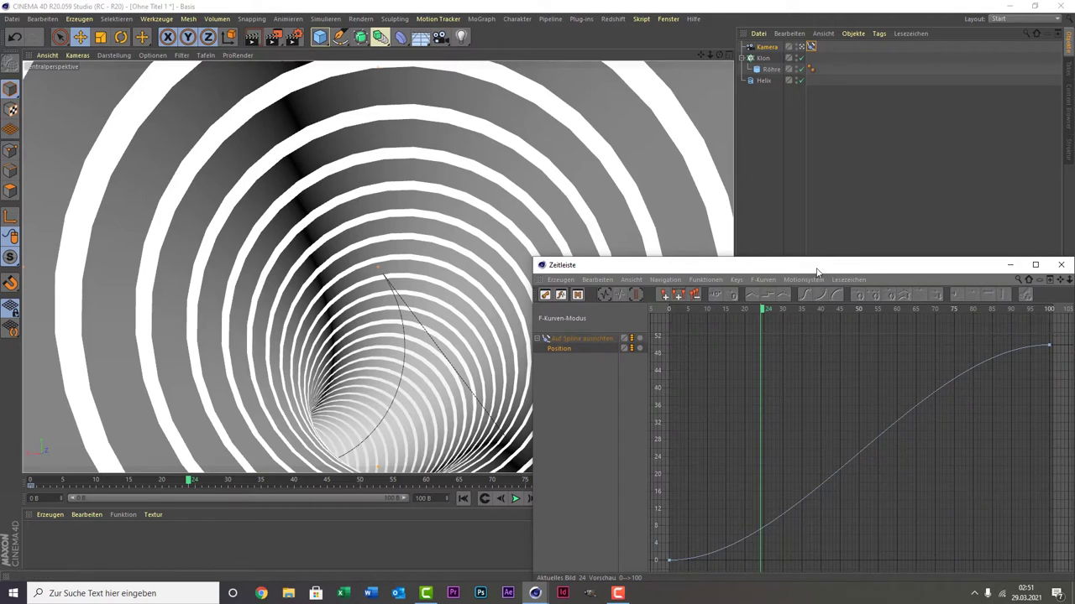
mouse_move(817, 267)
mouse_down()
mouse_move(587, 125)
mouse_move(619, 158)
mouse_up()
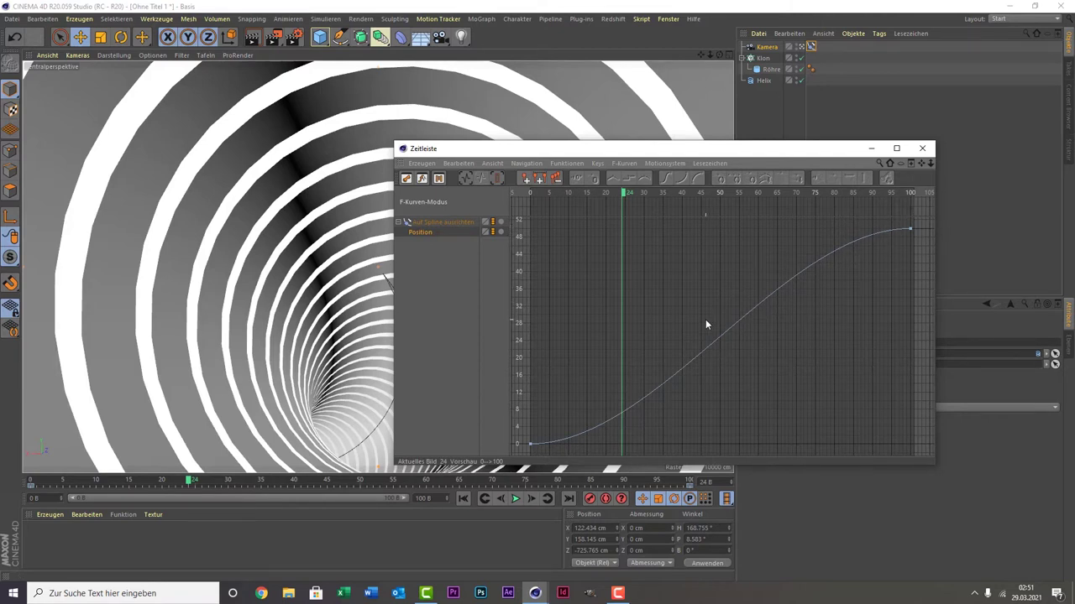
key(ctrl+a)
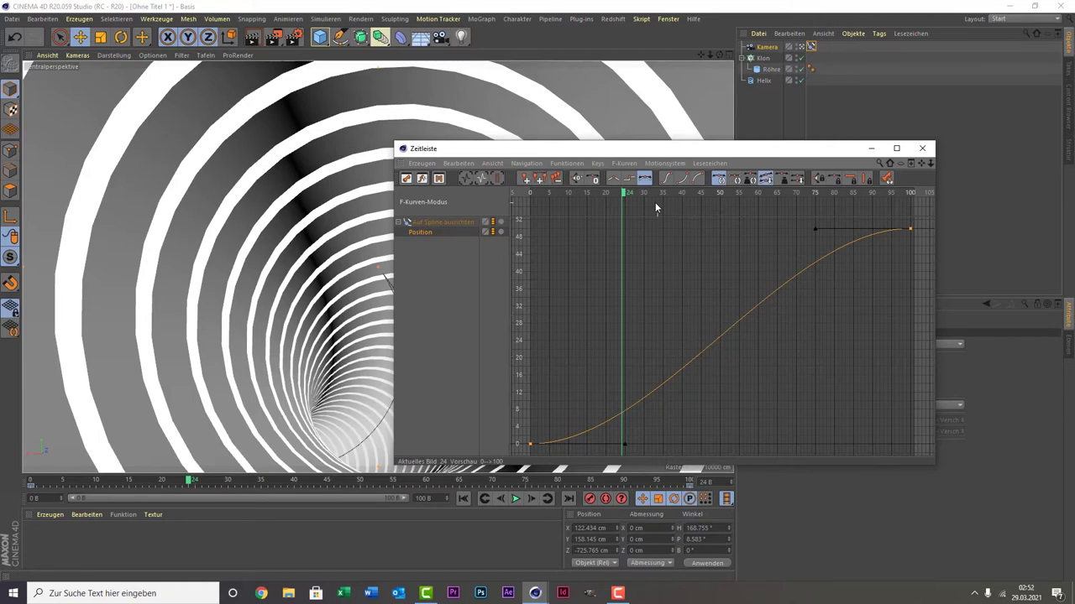
click(612, 177)
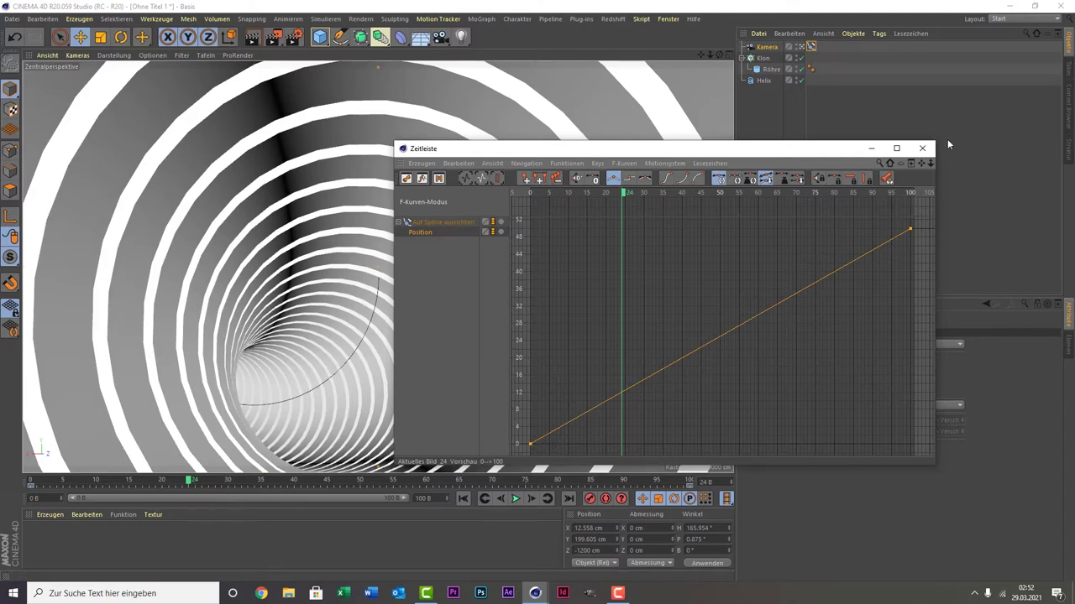
click(921, 147)
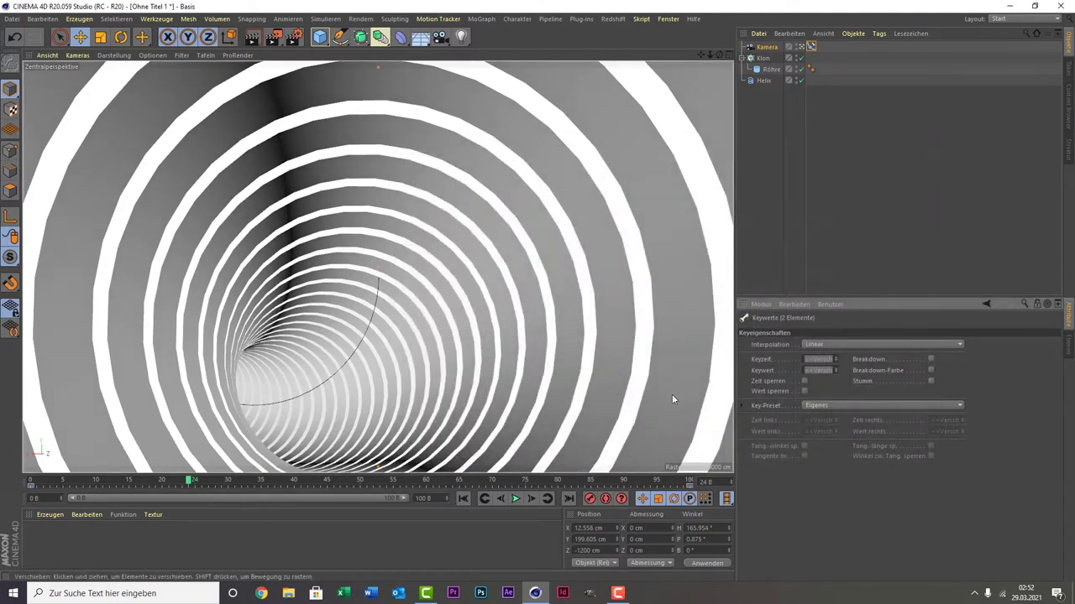
- Play and stop the animation, then turn off Weltraster in the viewport Filter menu
click(516, 499)
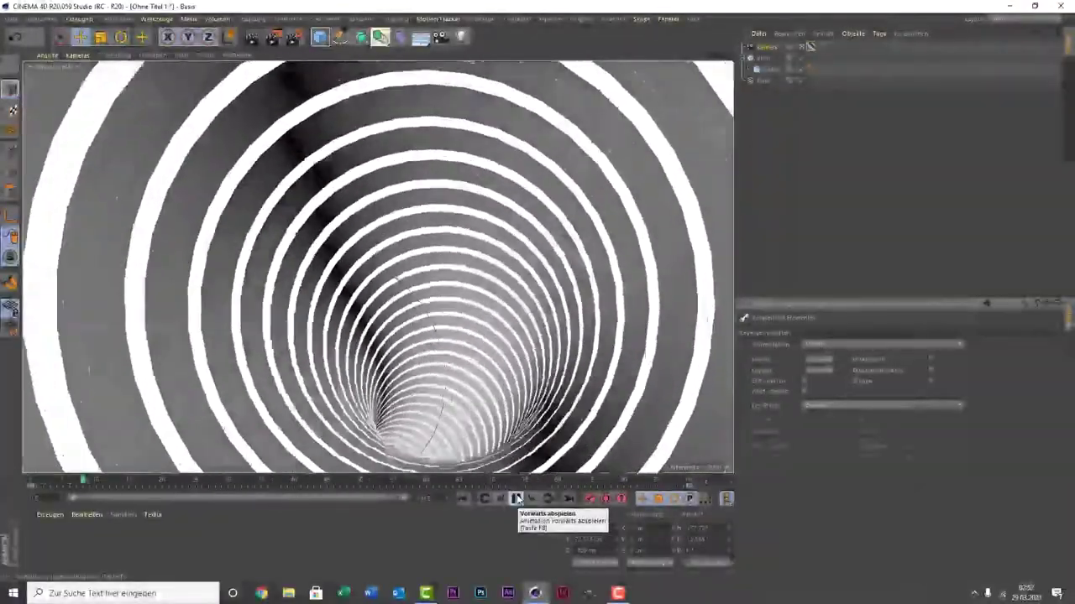
click(517, 498)
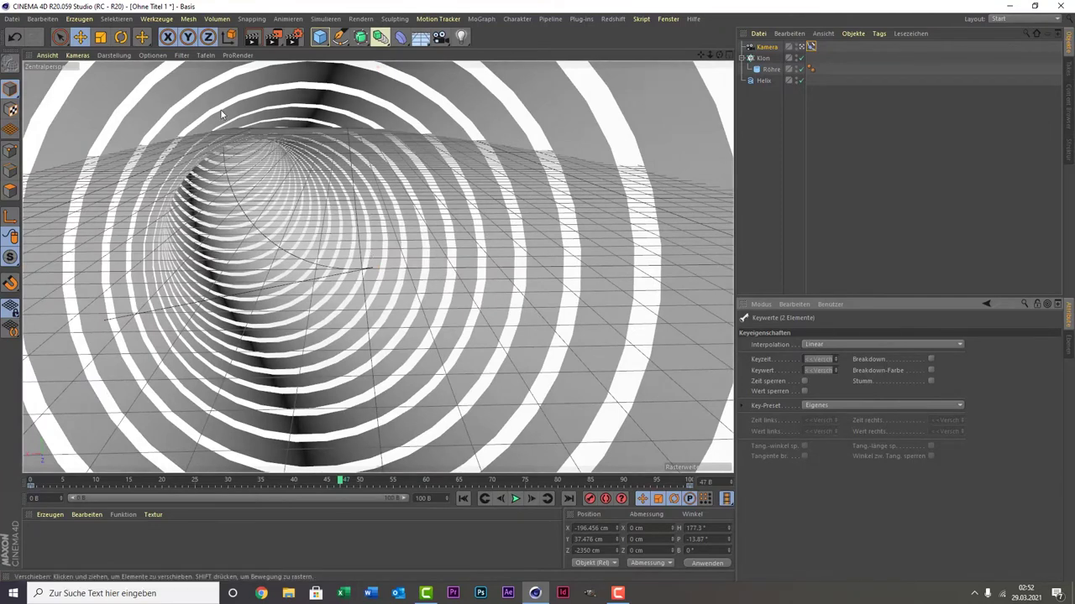
click(180, 56)
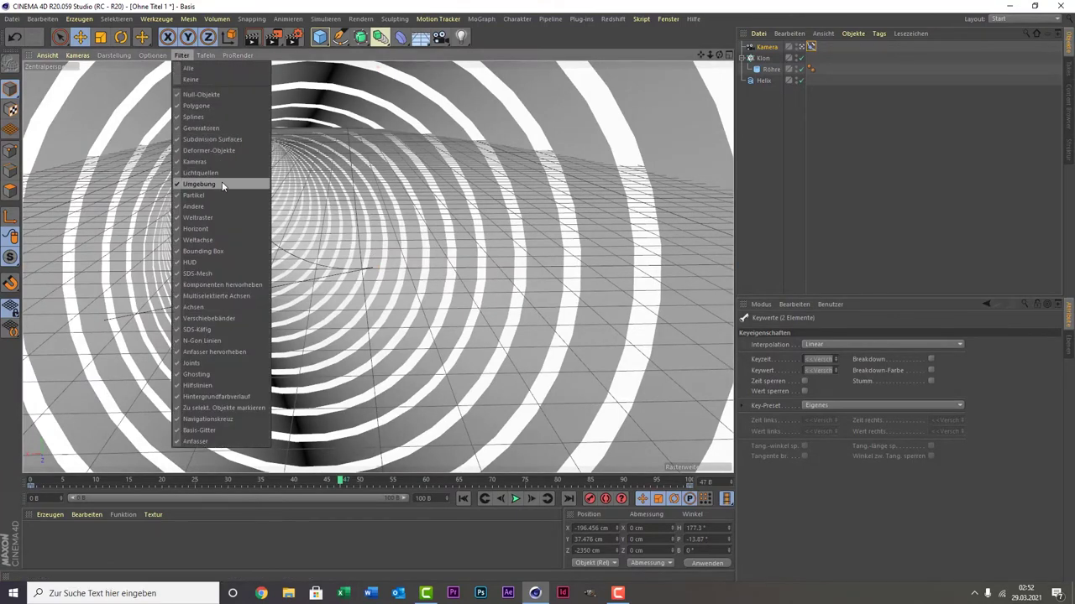
click(222, 217)
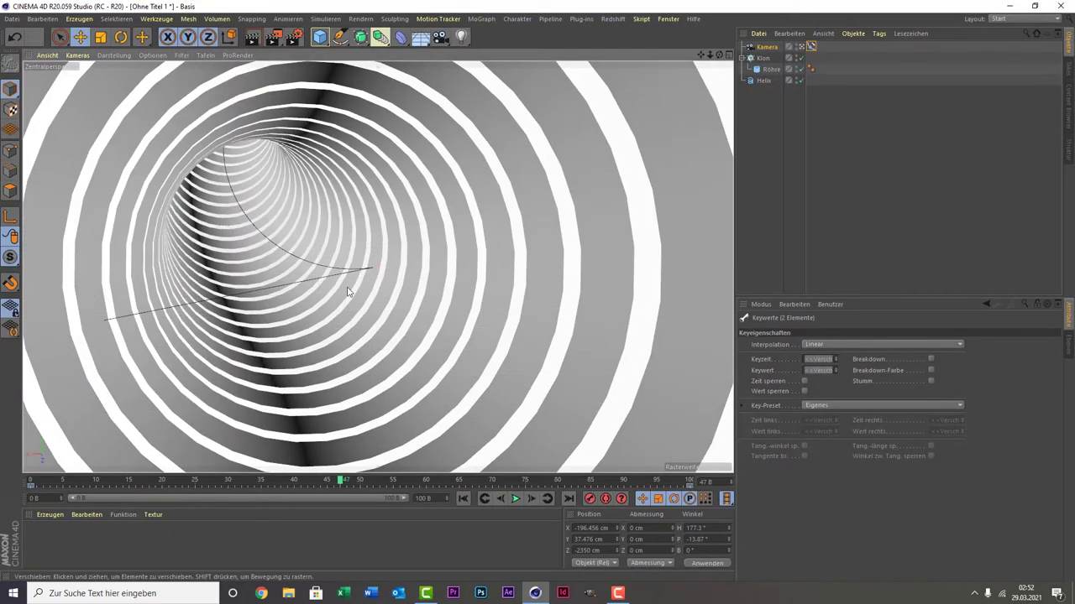
- Replay the flight and jump back and forth between frame 0 and frame 100
click(516, 499)
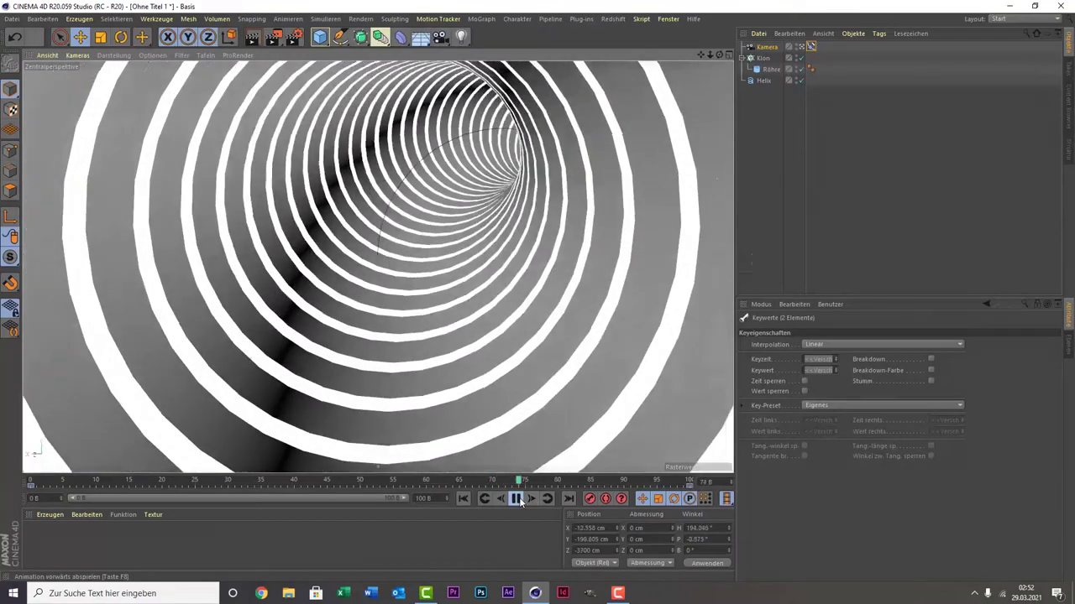
click(520, 500)
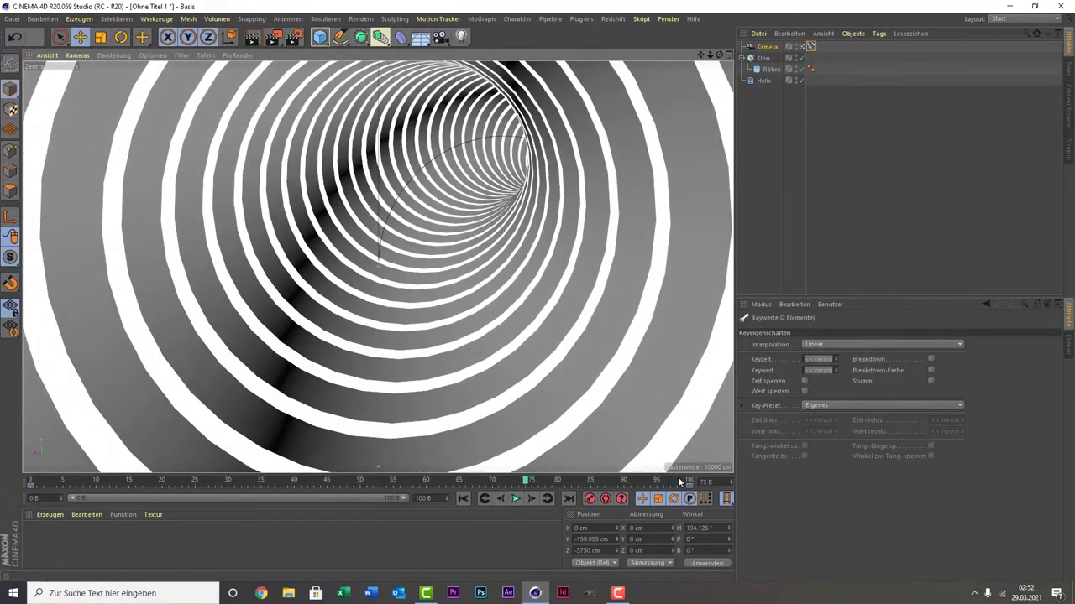
drag(680, 482, 701, 483)
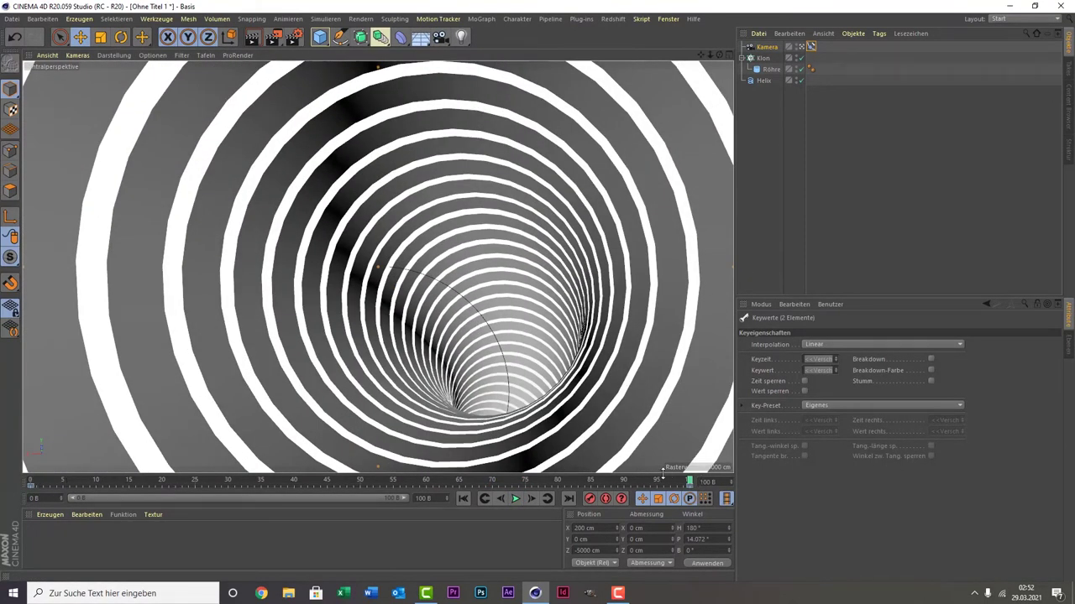
click(30, 482)
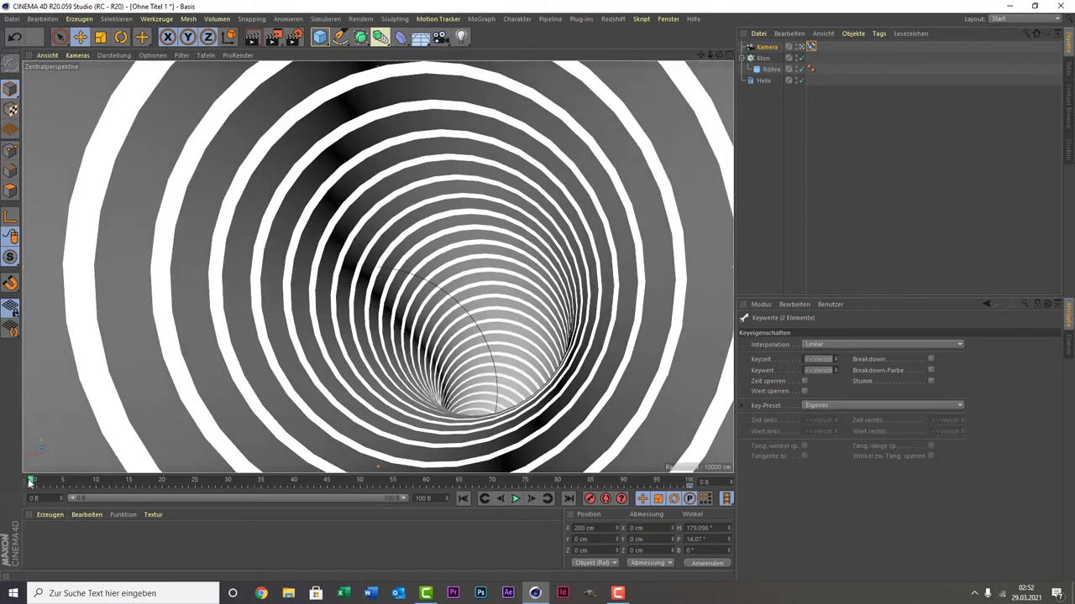
click(693, 480)
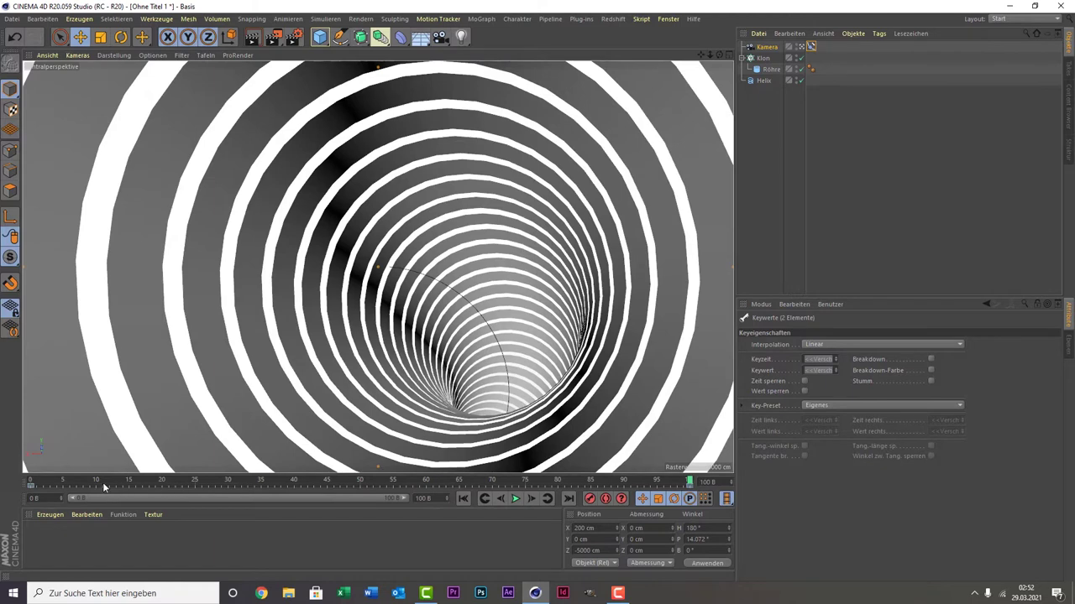
click(30, 482)
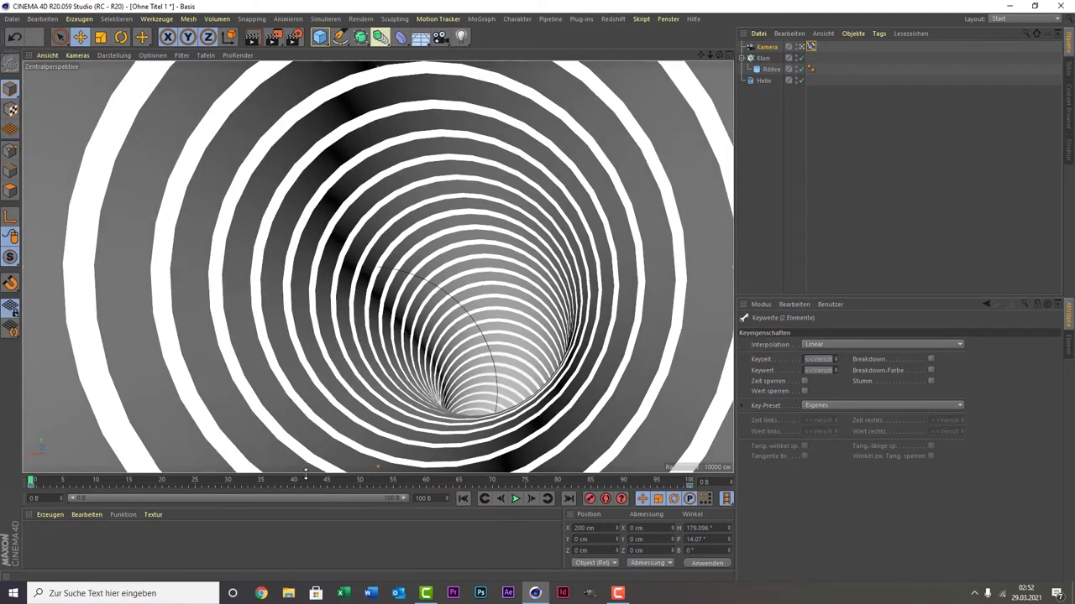
click(689, 480)
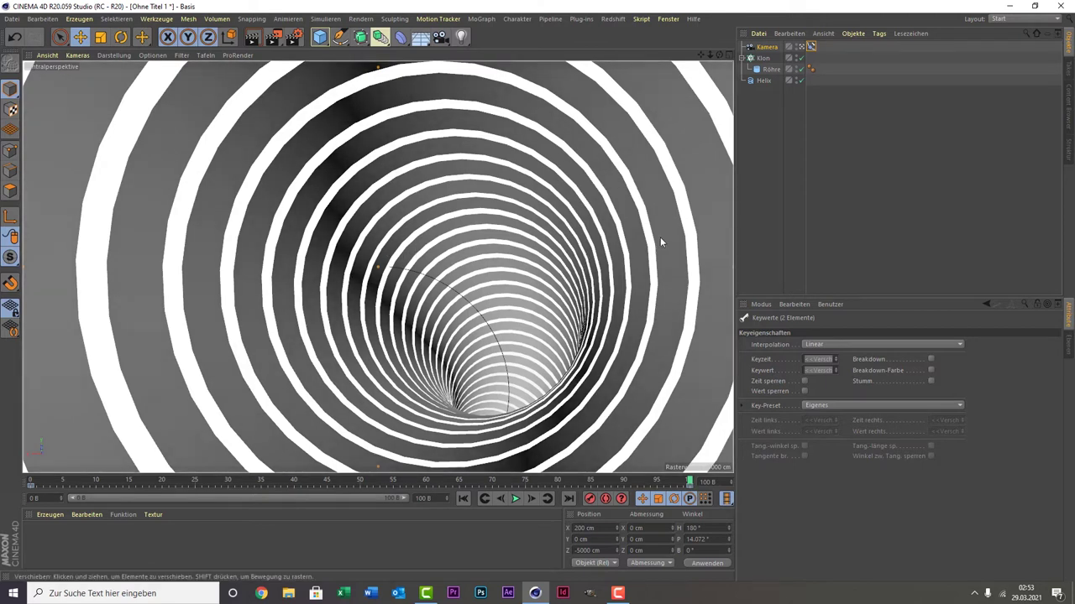
- Set the Helix subdivision (Unterteilung) to 10000
click(767, 82)
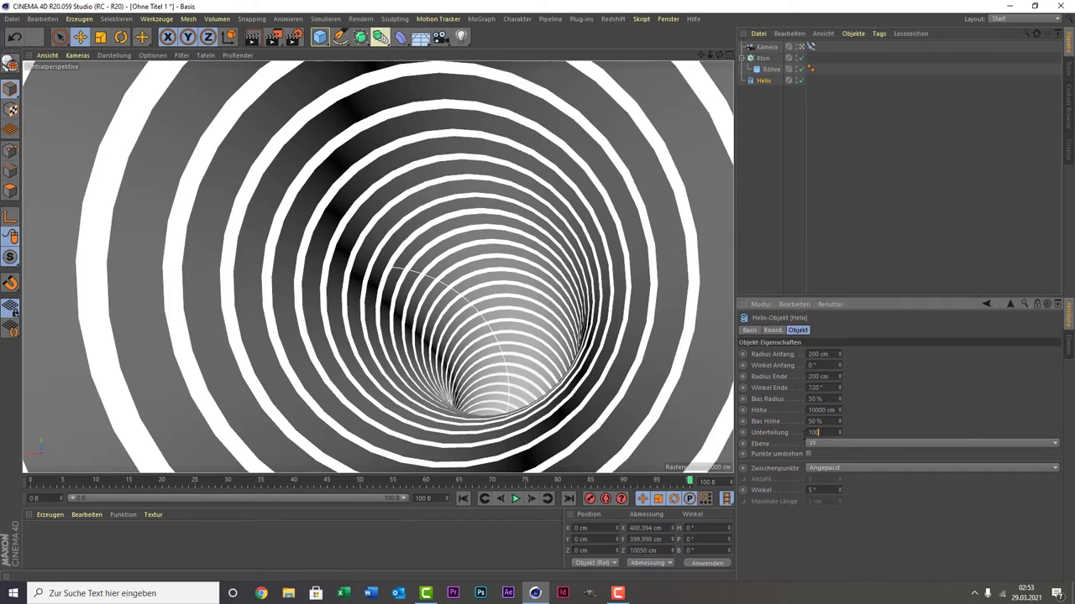
click(815, 432)
text(1)
text(00)
key(Return)
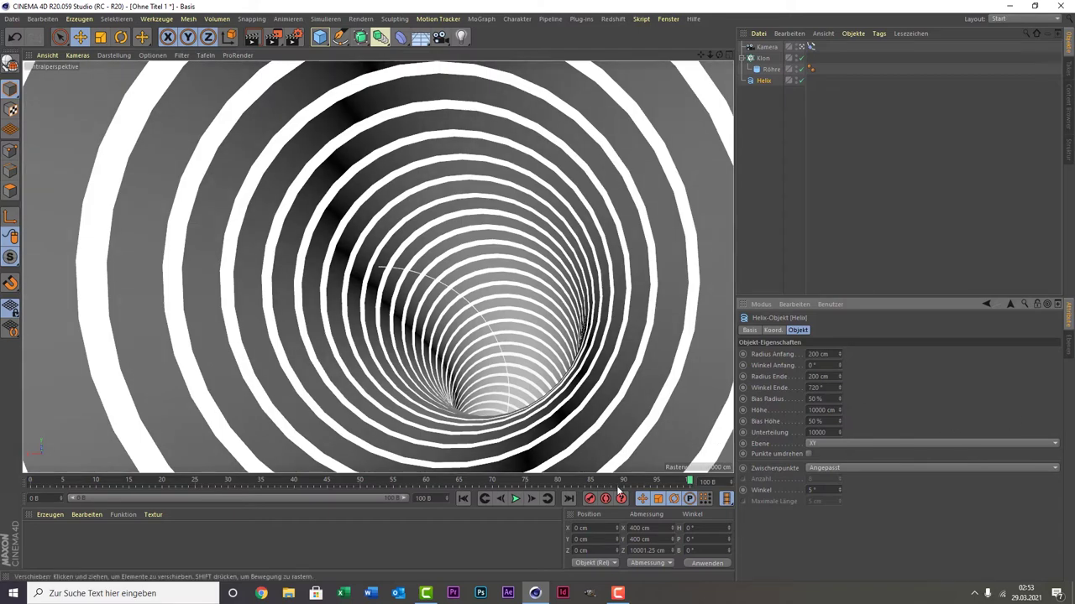
- Replay the camera flight, jumping between frame 0 and the last frame
click(516, 499)
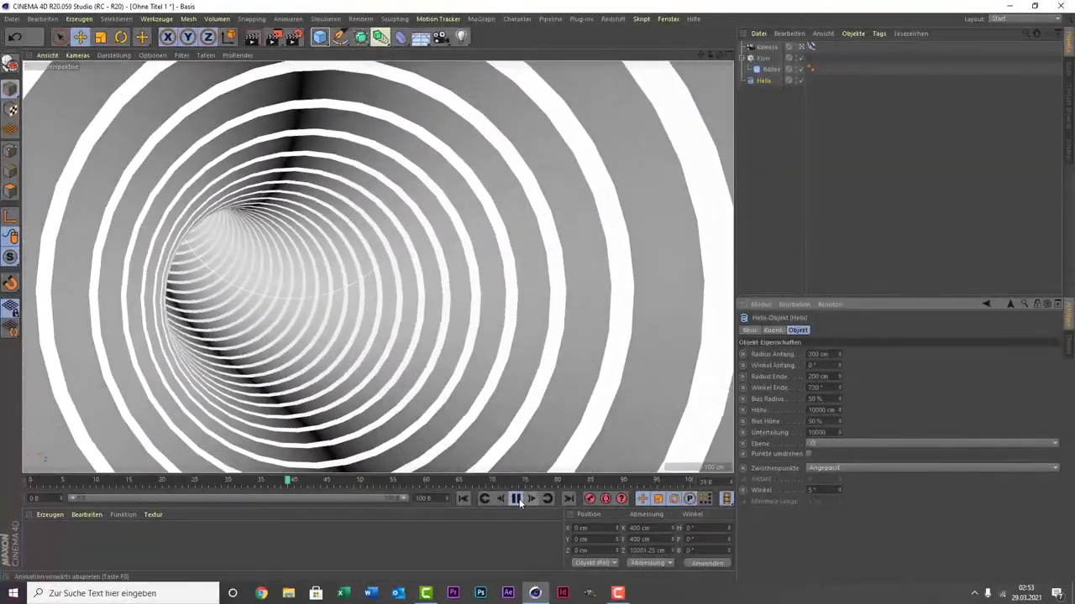
click(516, 499)
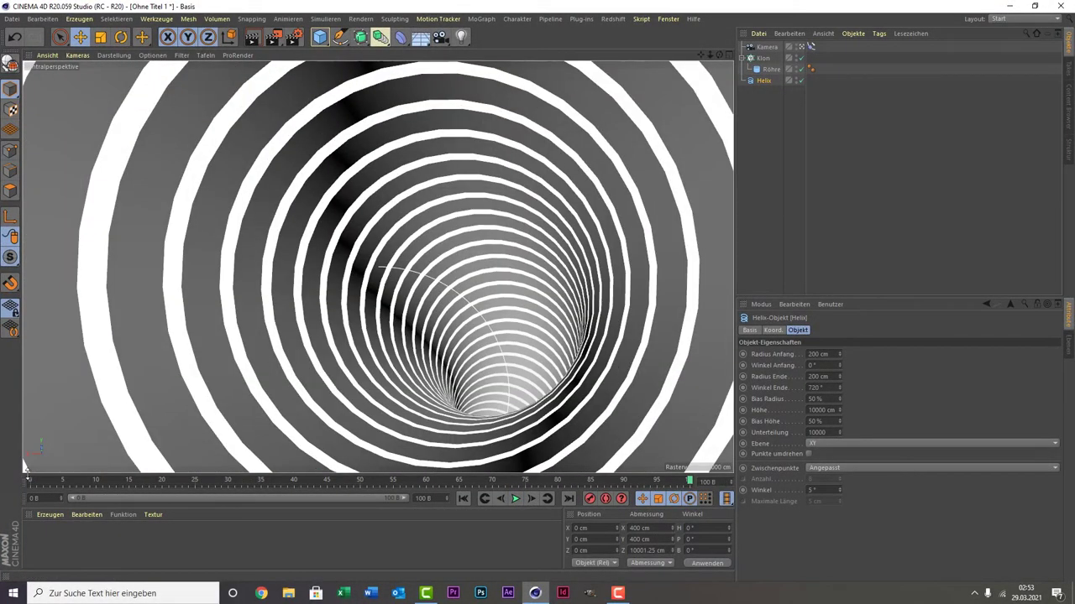
click(31, 485)
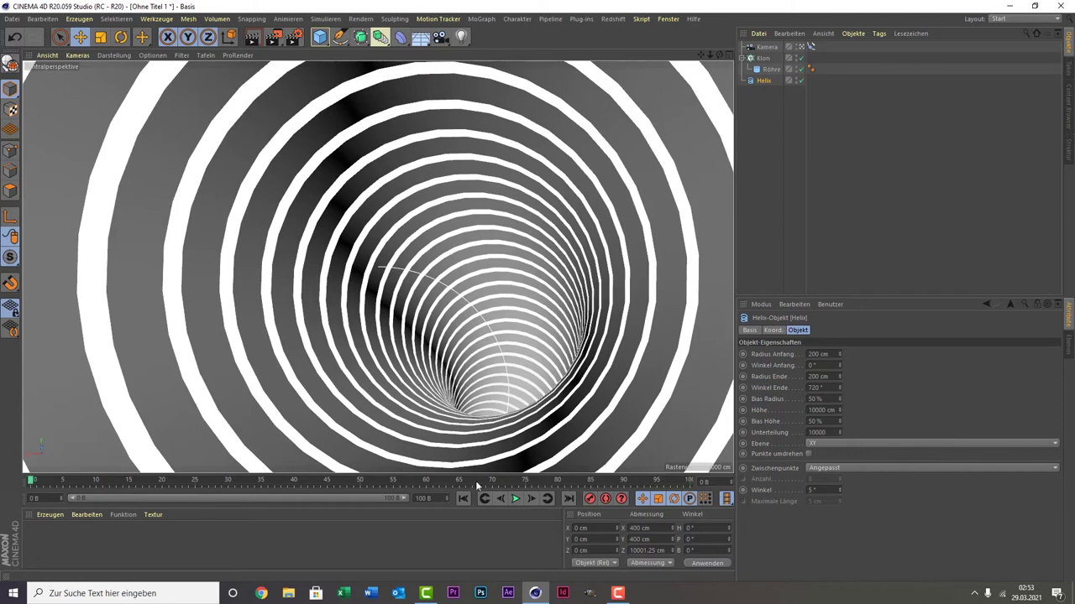
click(688, 483)
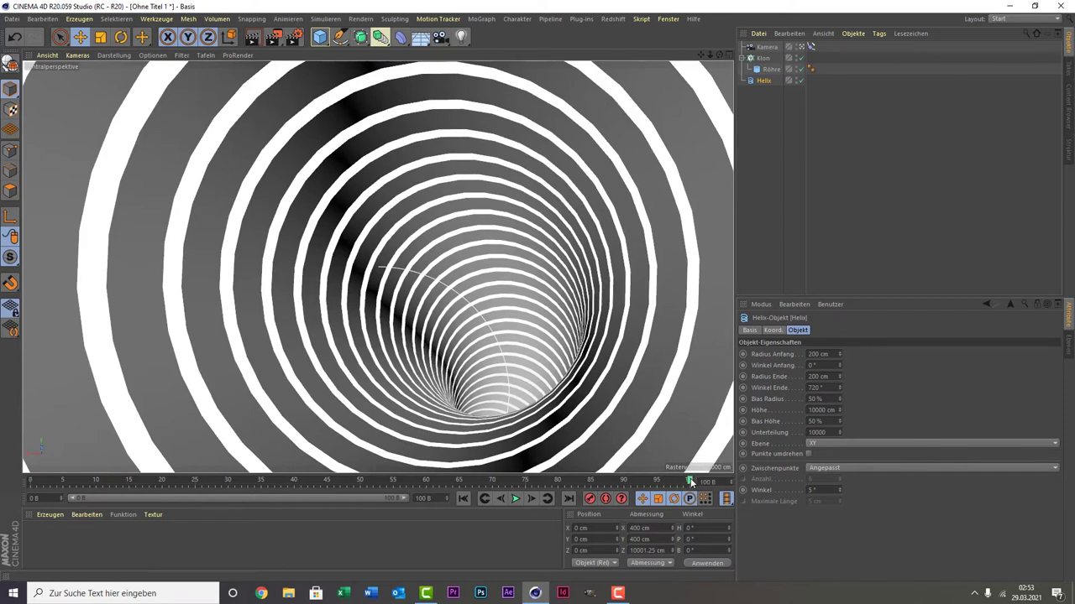
click(32, 482)
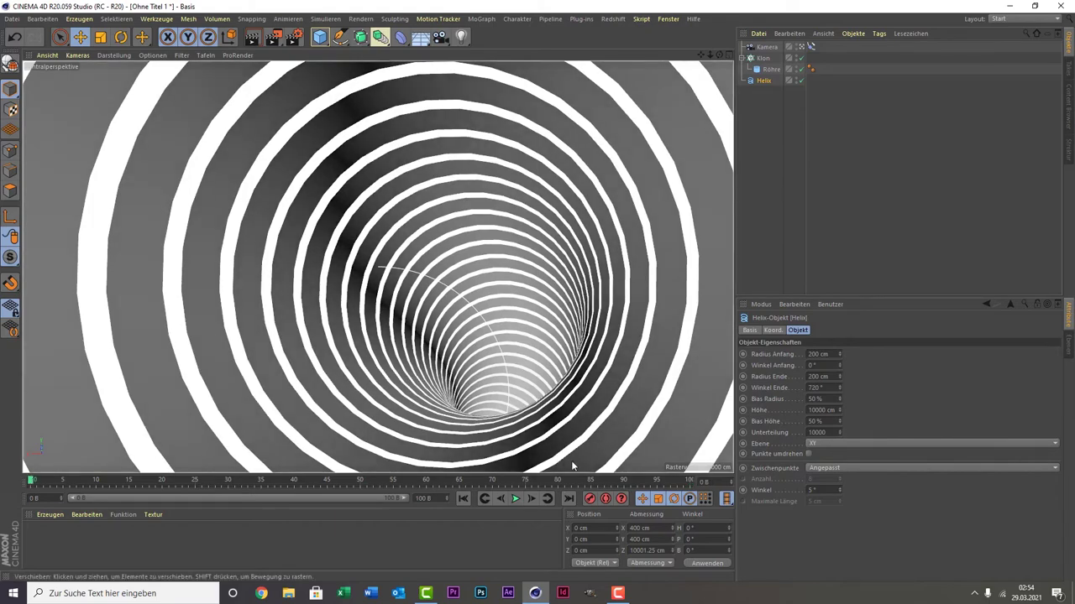
click(516, 500)
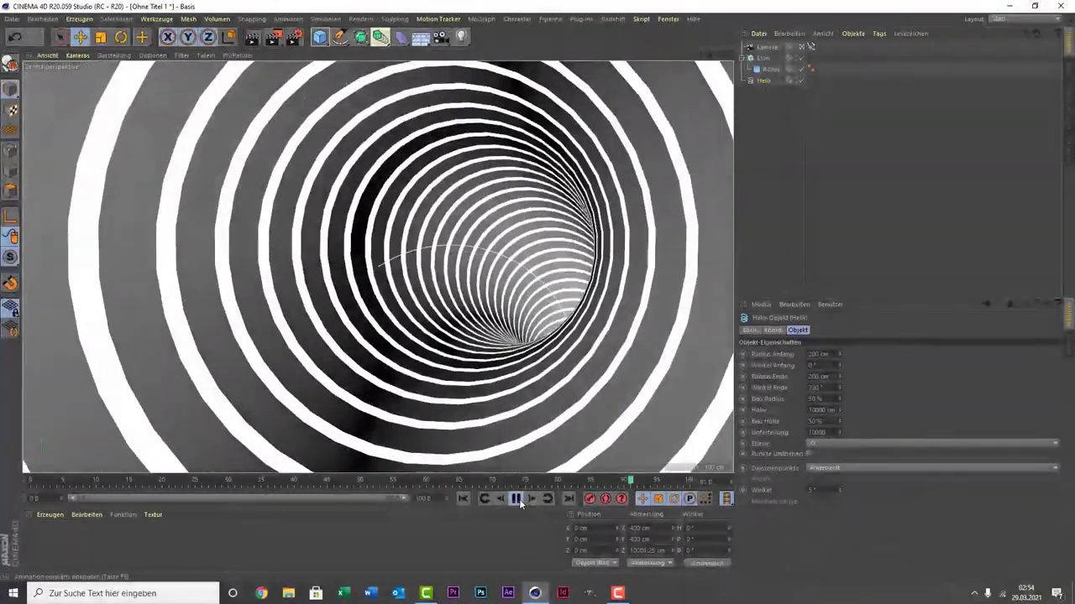
- Stop playback at frame 94, then duplicate Röhre as Röhre.1 and drop the copy into Klon
click(519, 499)
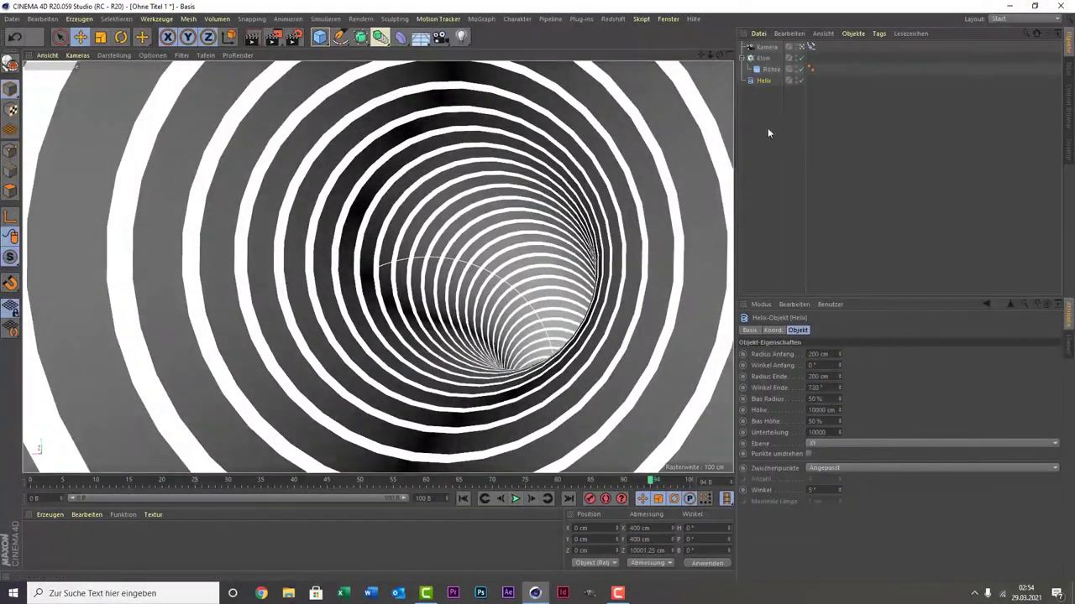
drag(770, 72, 763, 85)
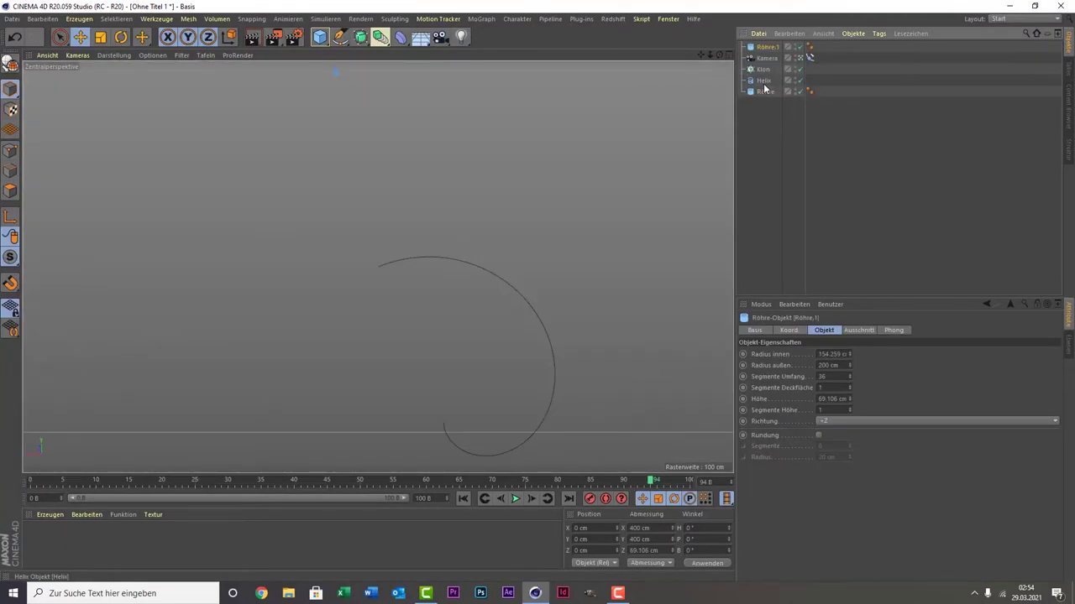
mouse_move(764, 84)
ctrl+mouse_down()
mouse_move(776, 48)
mouse_move(770, 71)
ctrl+mouse_up()
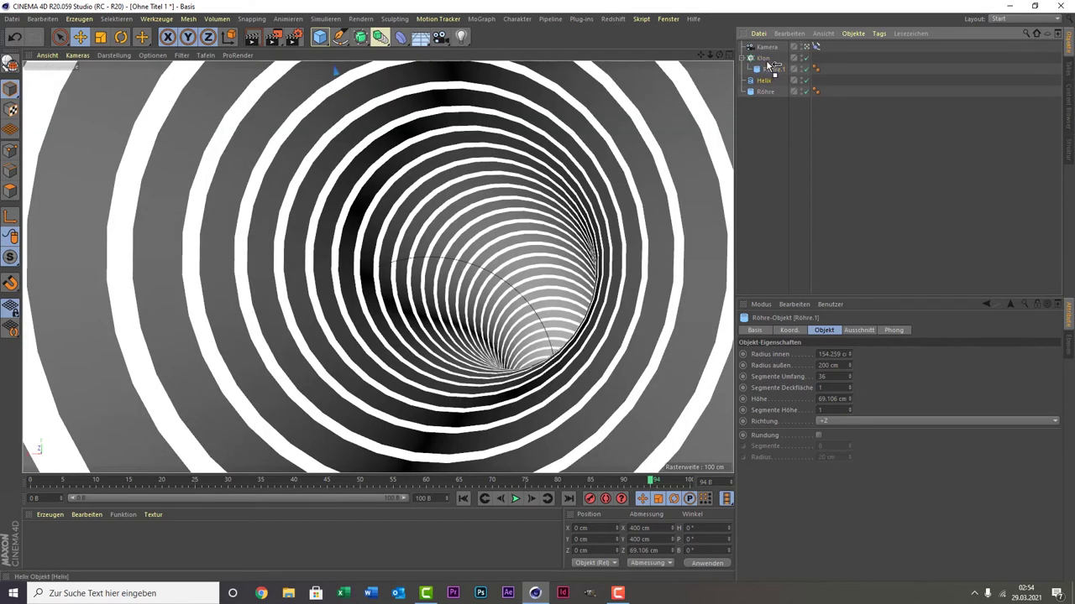
mouse_move(771, 68)
mouse_down()
mouse_move(766, 104)
mouse_move(767, 63)
mouse_up()
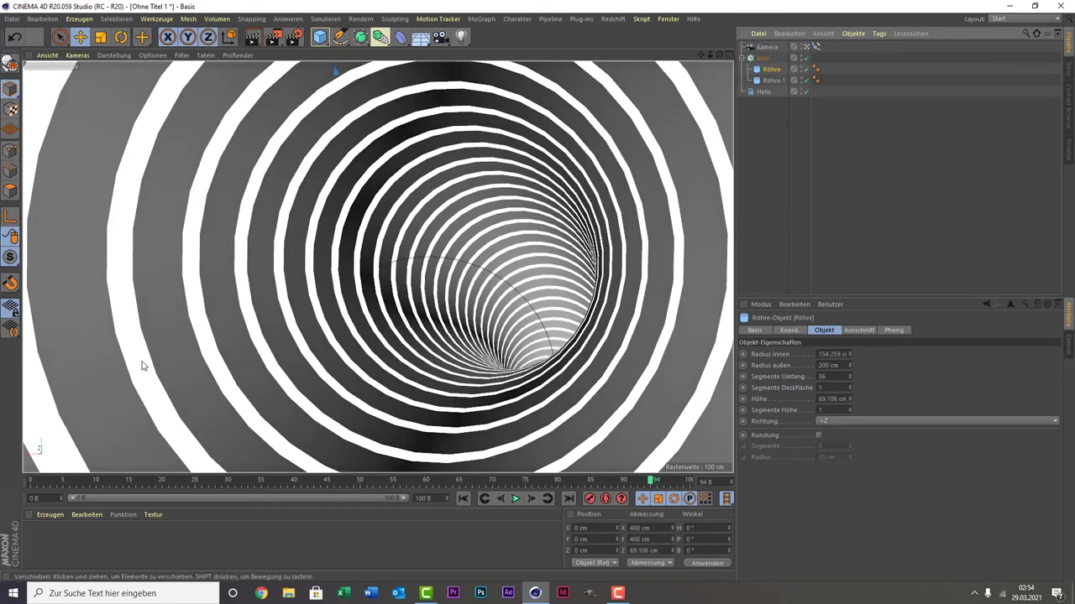
- Create two new materials and make Mat.1 red at 100% saturation
double_click(47, 536)
double_click(85, 544)
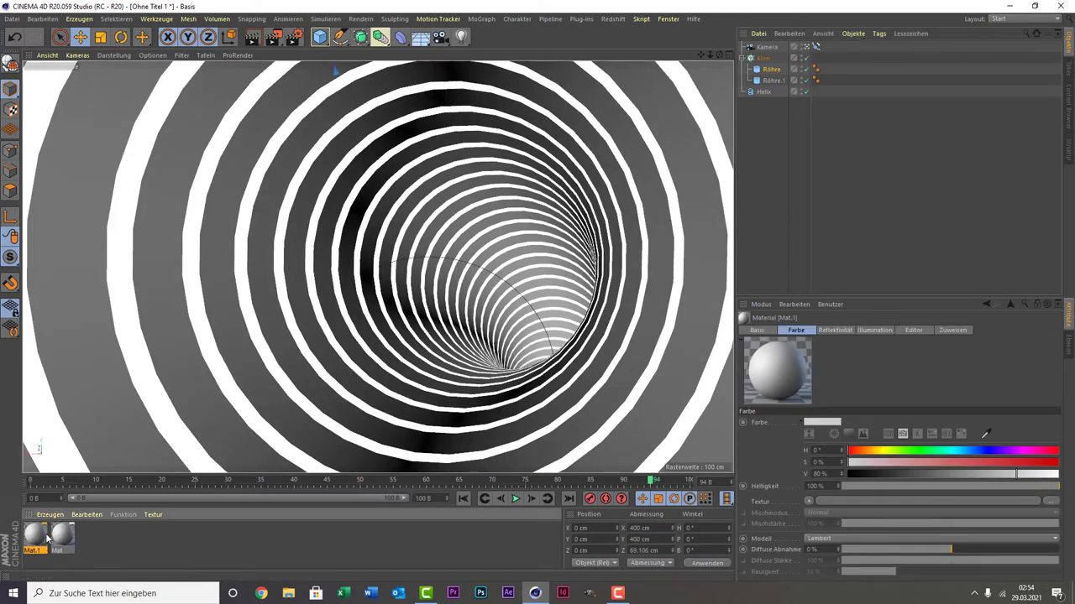
double_click(35, 537)
click(529, 155)
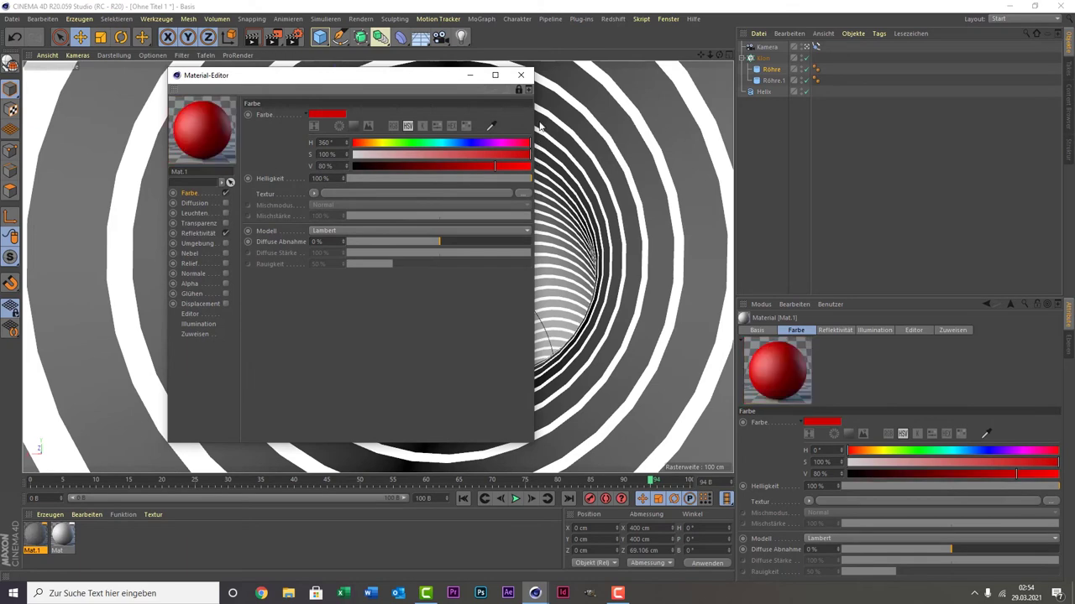
click(520, 75)
- Make Mat cyan (hue 182°, saturation 100%) and apply it to Röhre
double_click(62, 536)
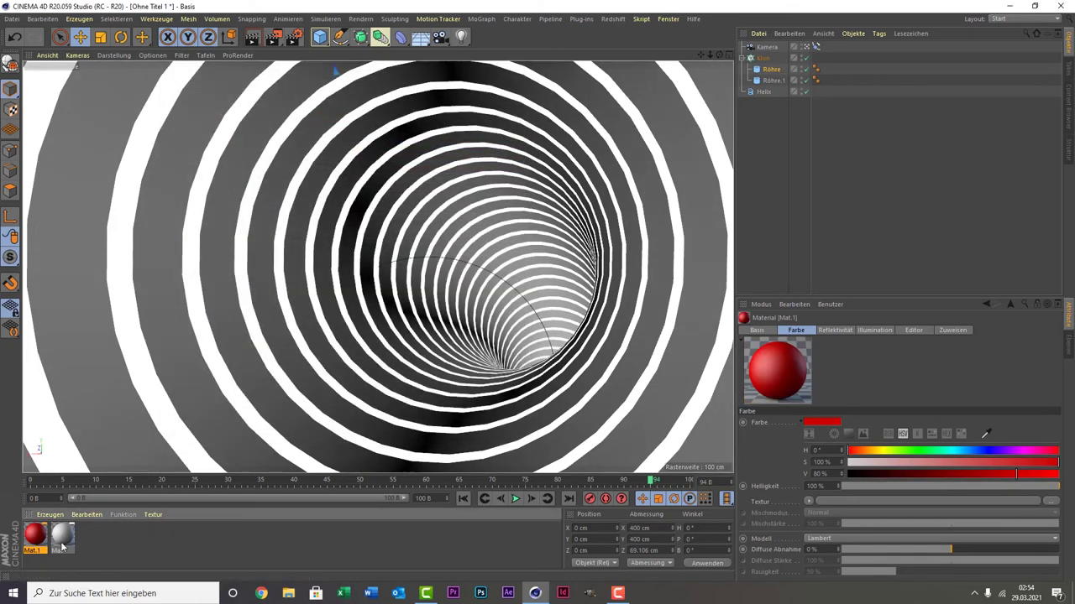
click(443, 144)
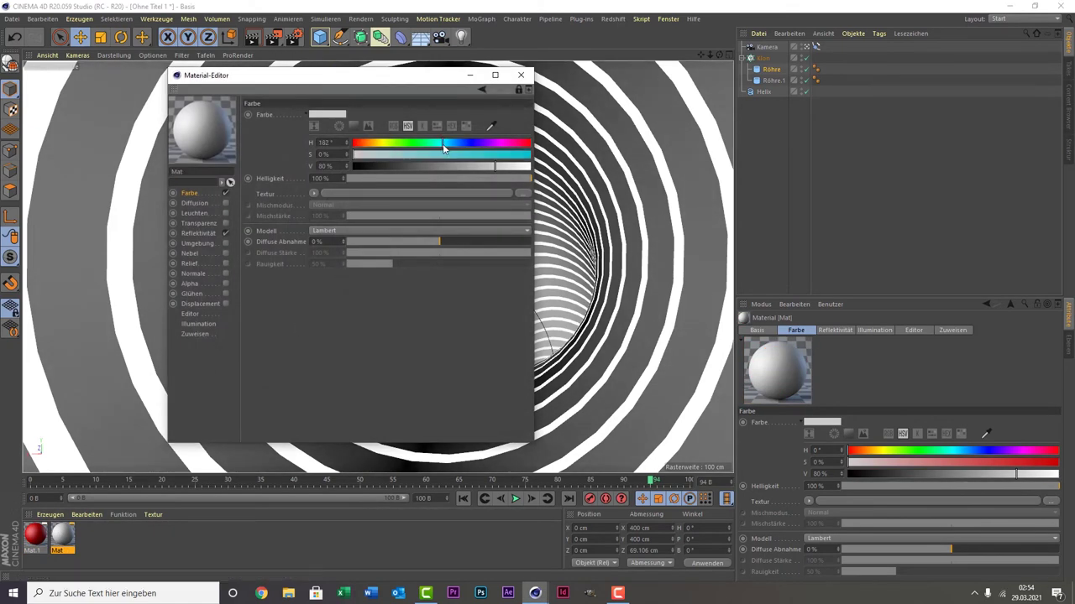
click(529, 154)
click(520, 74)
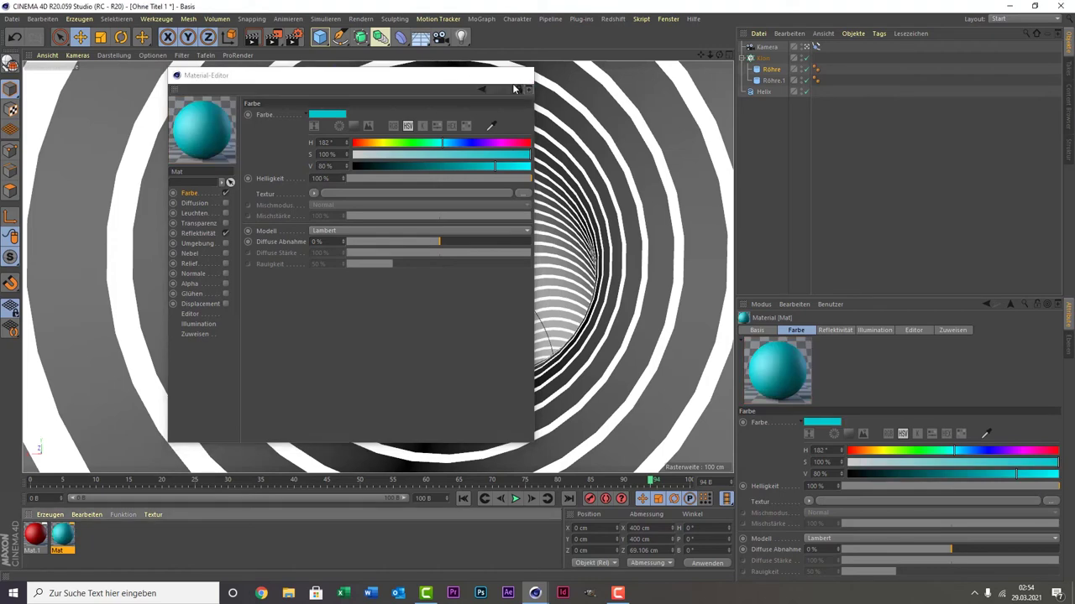
drag(59, 534, 780, 71)
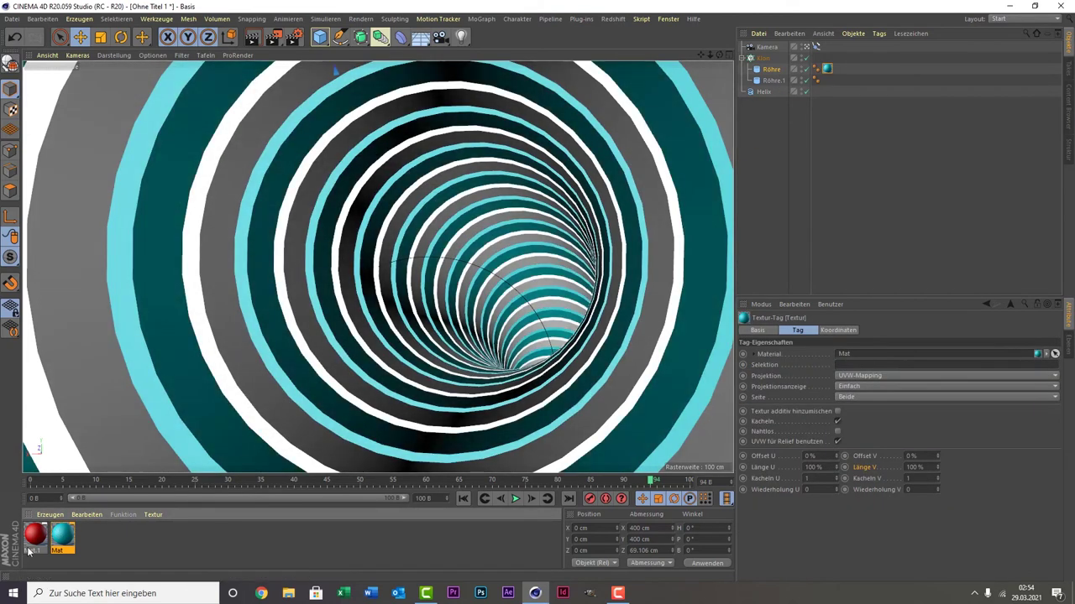
- Apply the red Mat.1 material to Röhre.1 in the Object Manager
drag(33, 547, 786, 81)
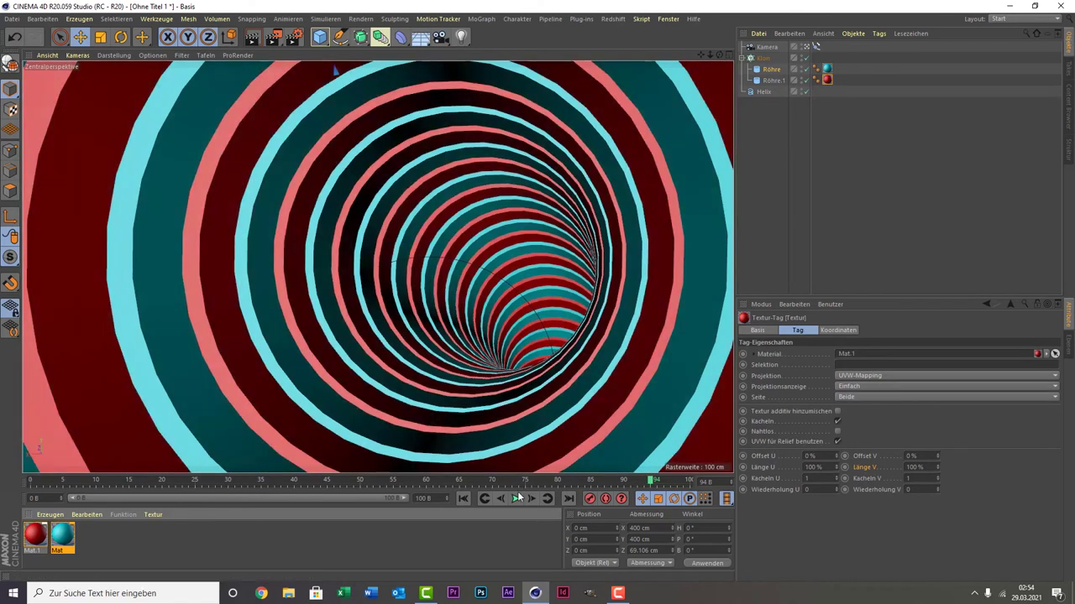